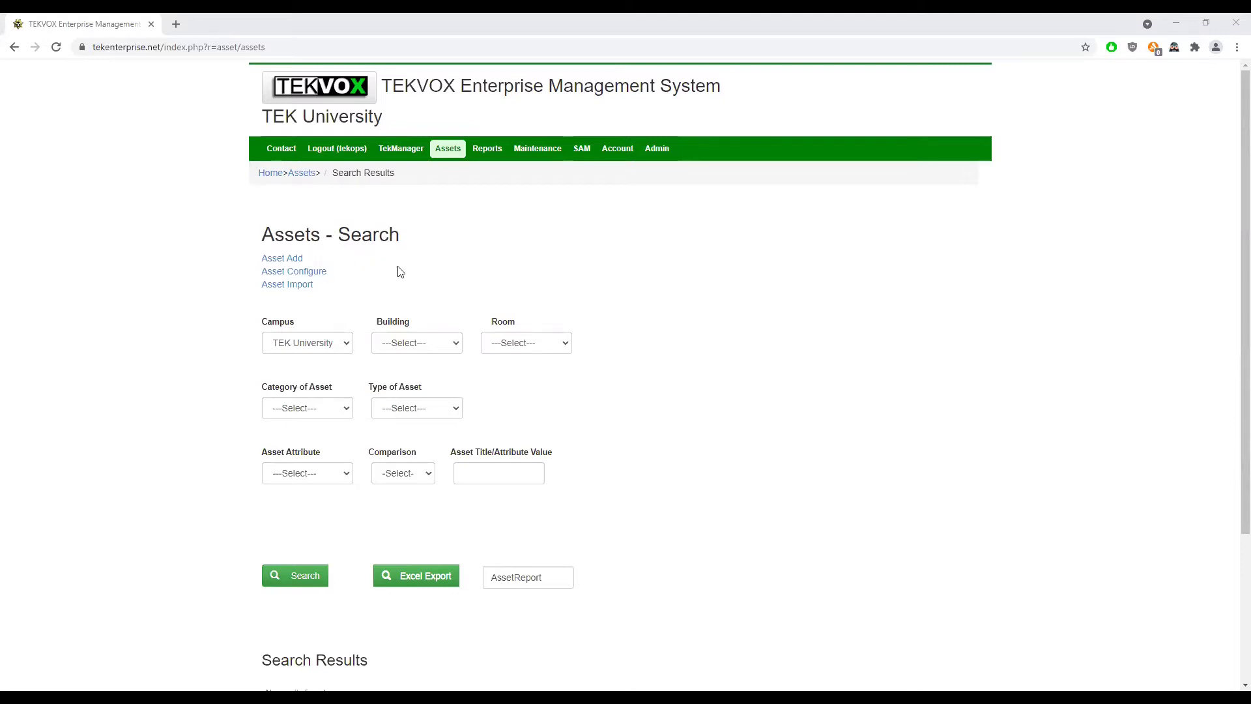
Choose TEK University as the campus filter and view the available buildings.
scroll(403, 266, "down", 2)
scroll(396, 277, "up", 1)
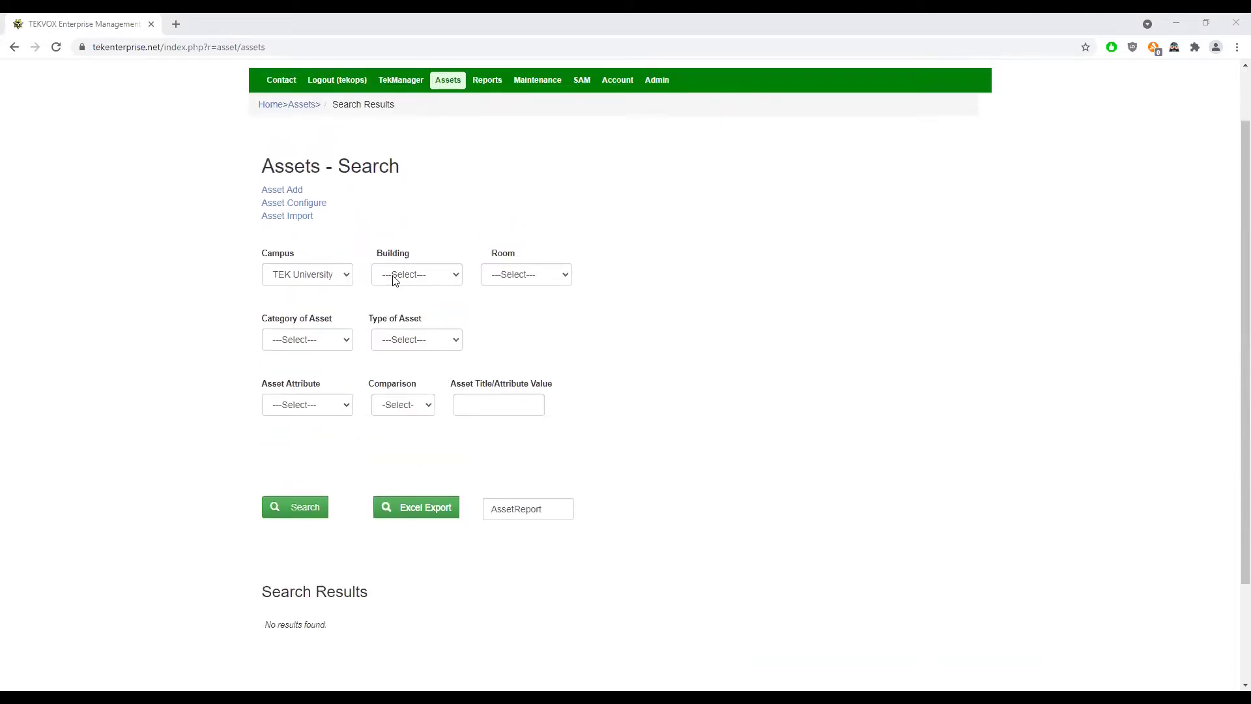
left_click(324, 280)
left_click(319, 306)
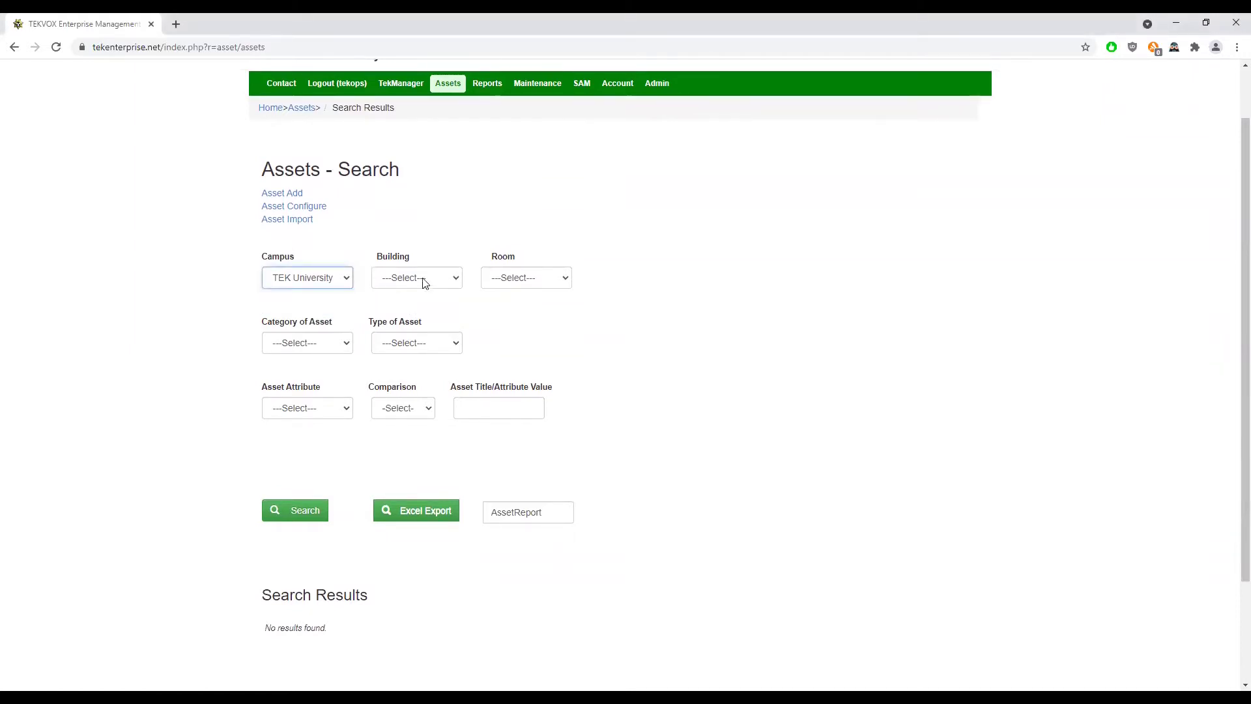
left_click(447, 279)
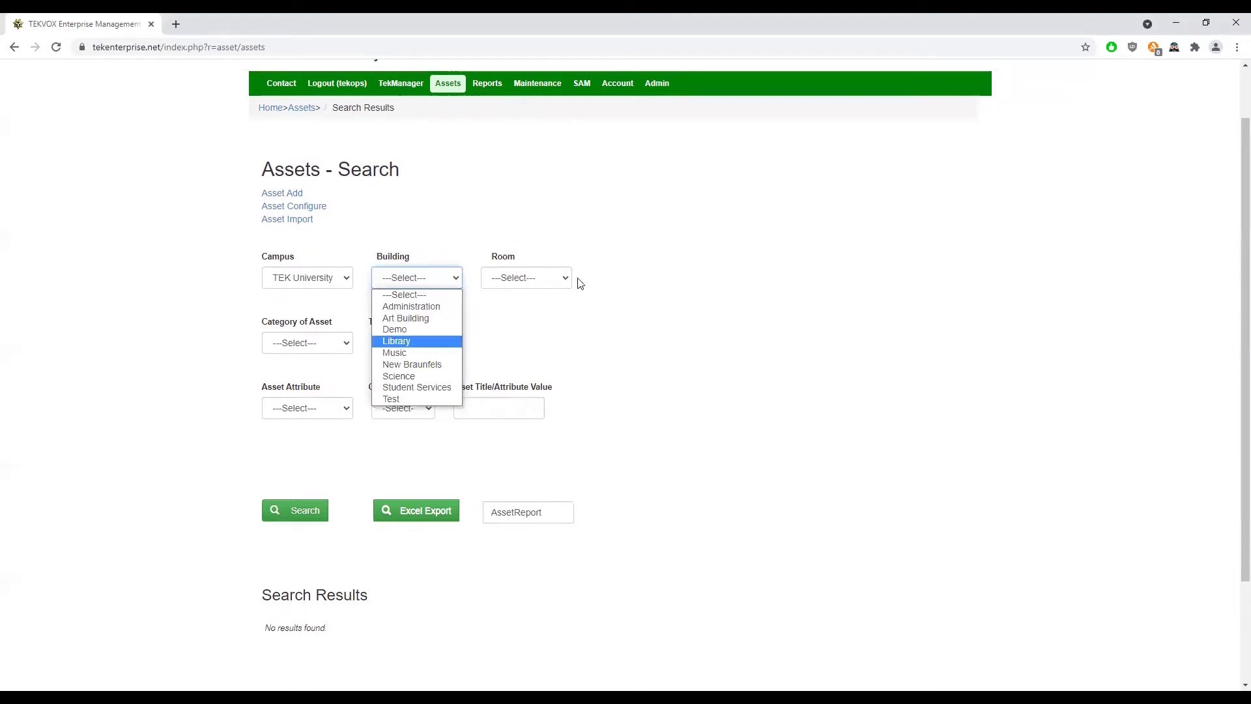
Search the assets by category A/V Equipment and type Projector, and review the listed results.
left_click(351, 345)
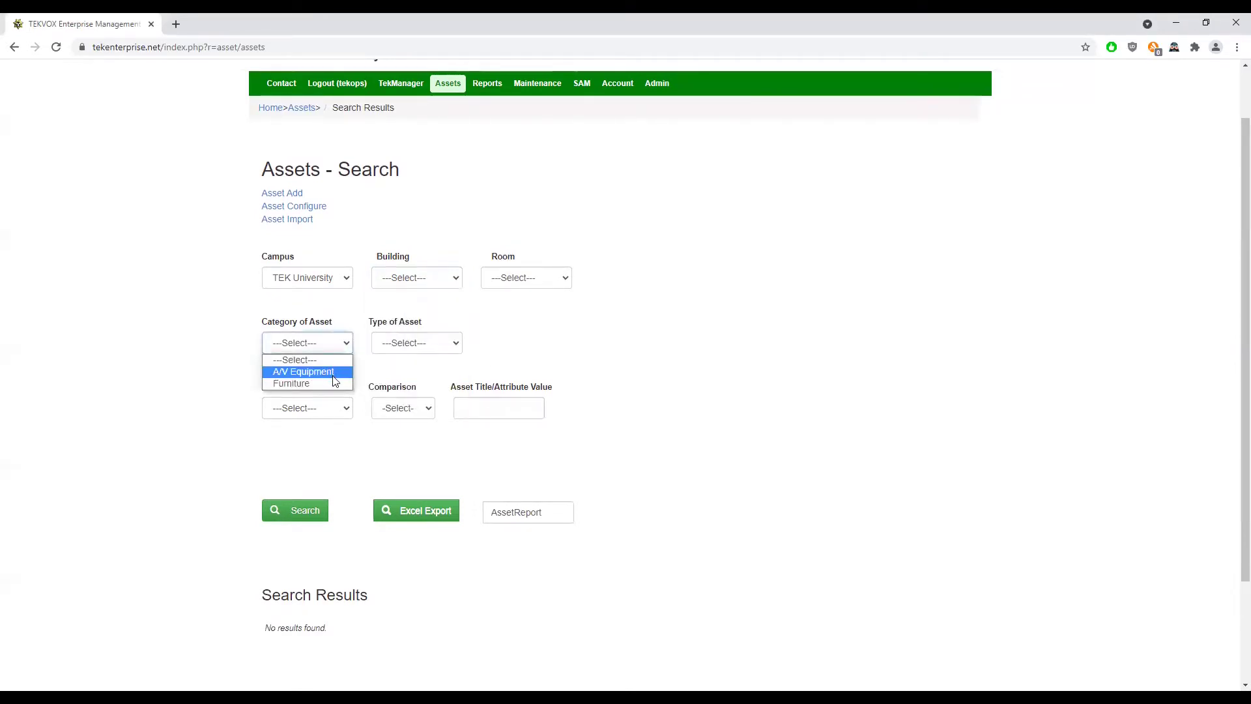
left_click(413, 350)
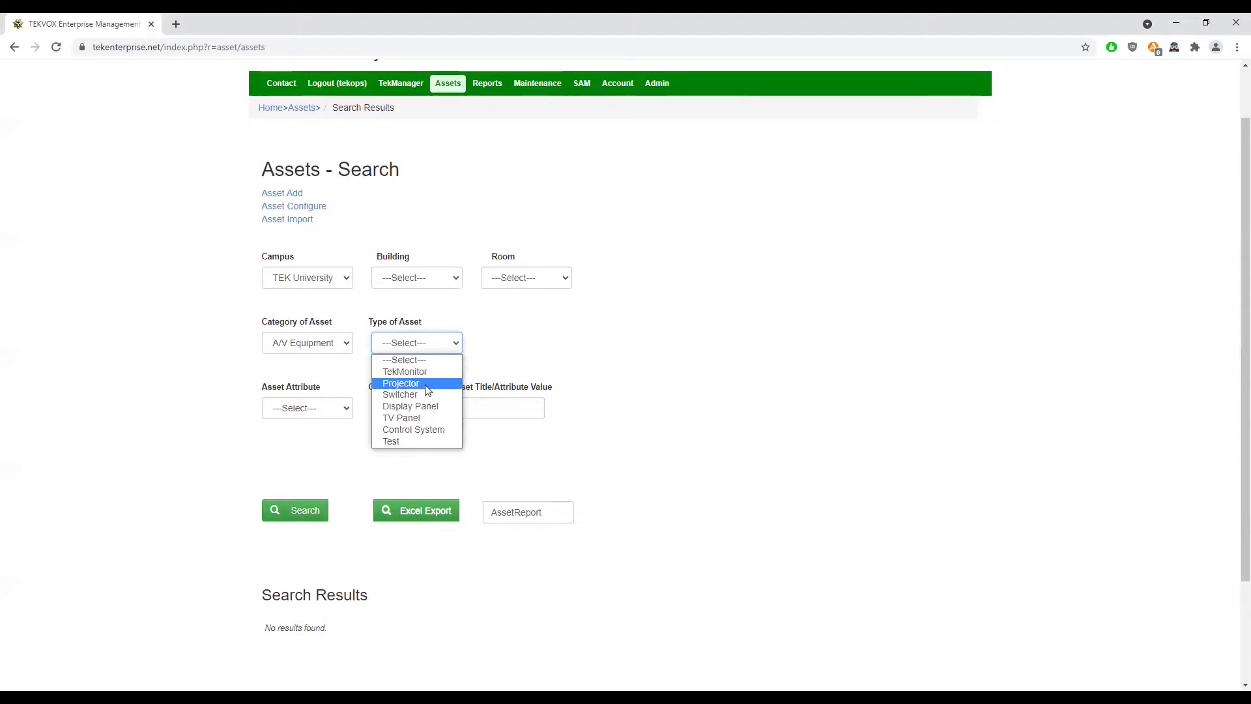
left_click(426, 386)
left_click(275, 519)
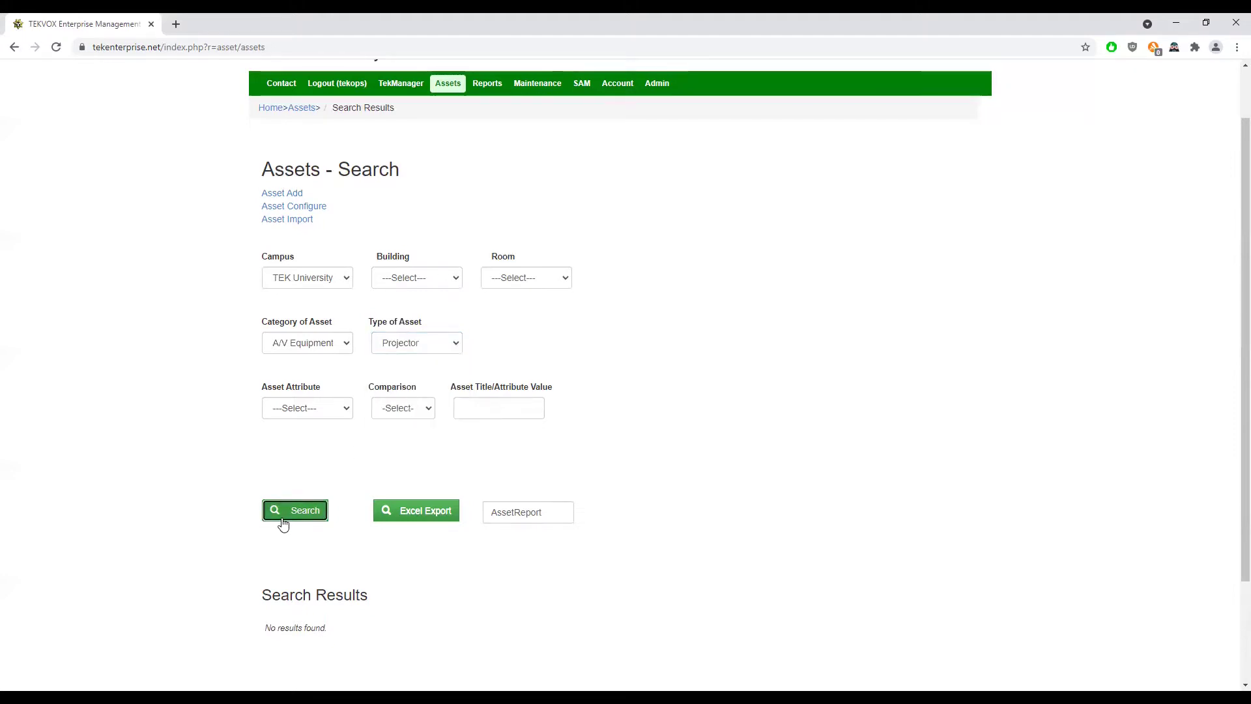
scroll(388, 412, "down", 1)
scroll(252, 461, "down", 3)
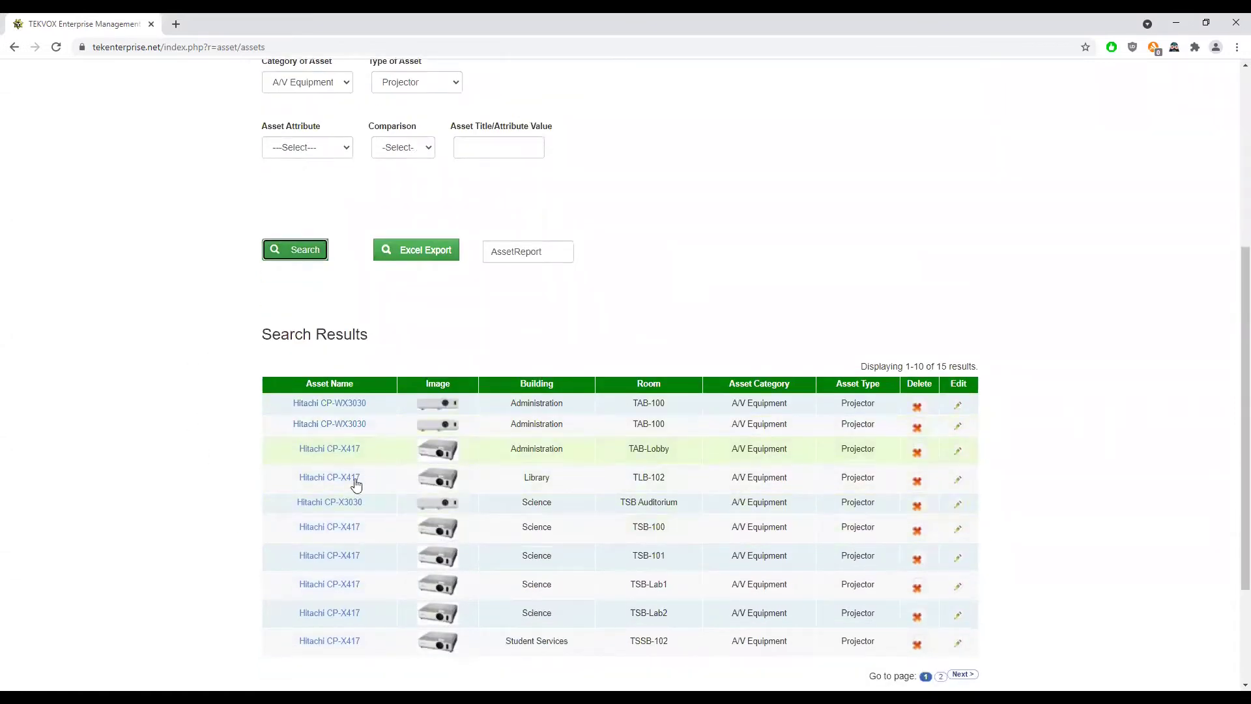
scroll(251, 466, "up", 4)
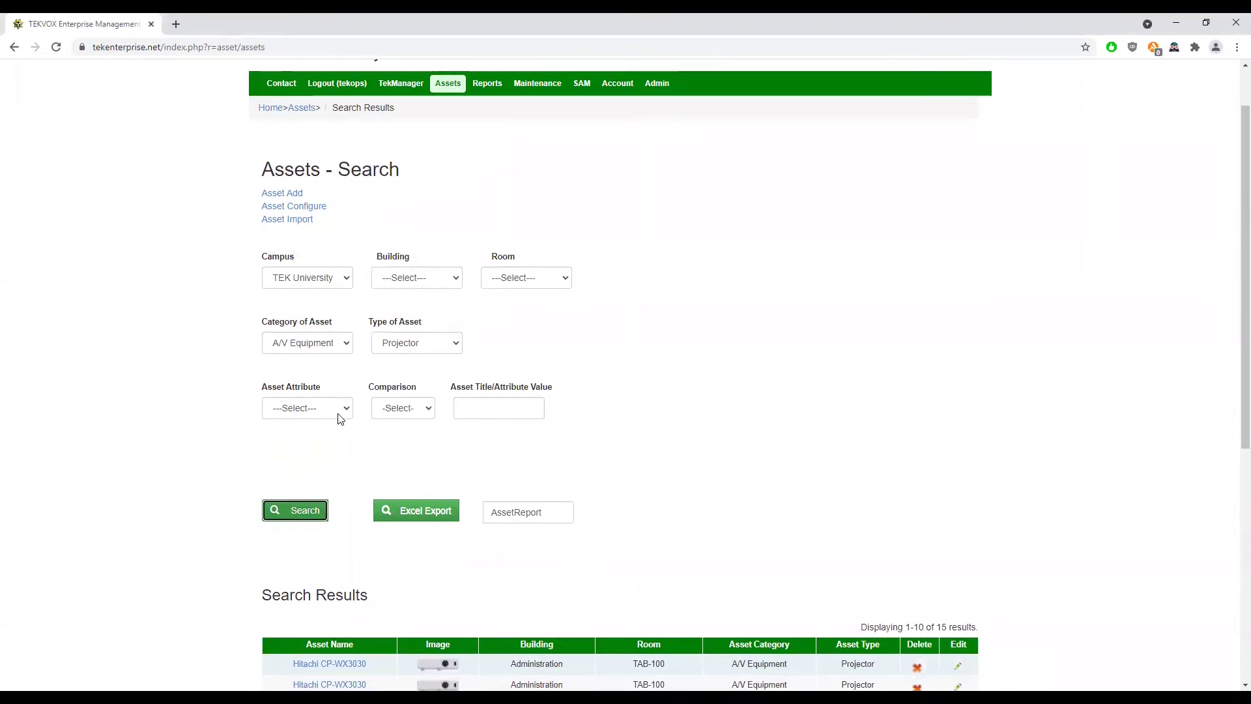
scroll(334, 420, "down", 3)
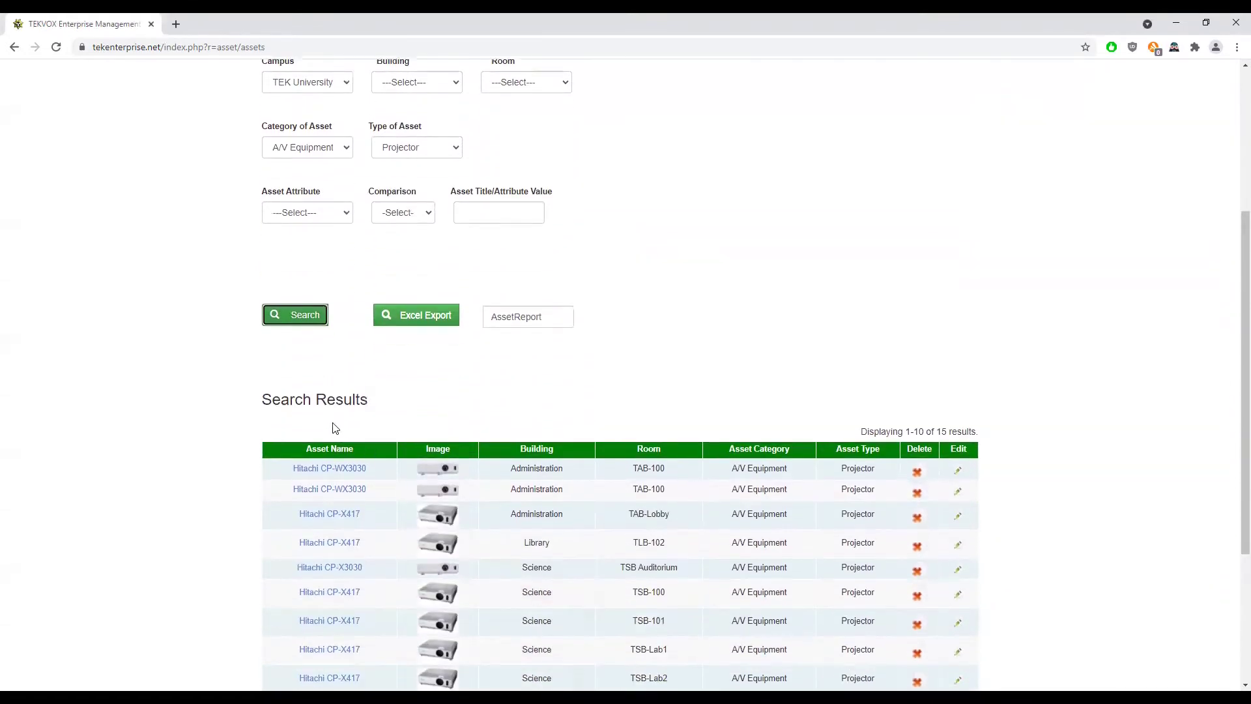
View the details of the first Hitachi CP-WX3030 in an enlarged View Asset window, and close it.
left_click(348, 471)
scroll(346, 473, "down", 4)
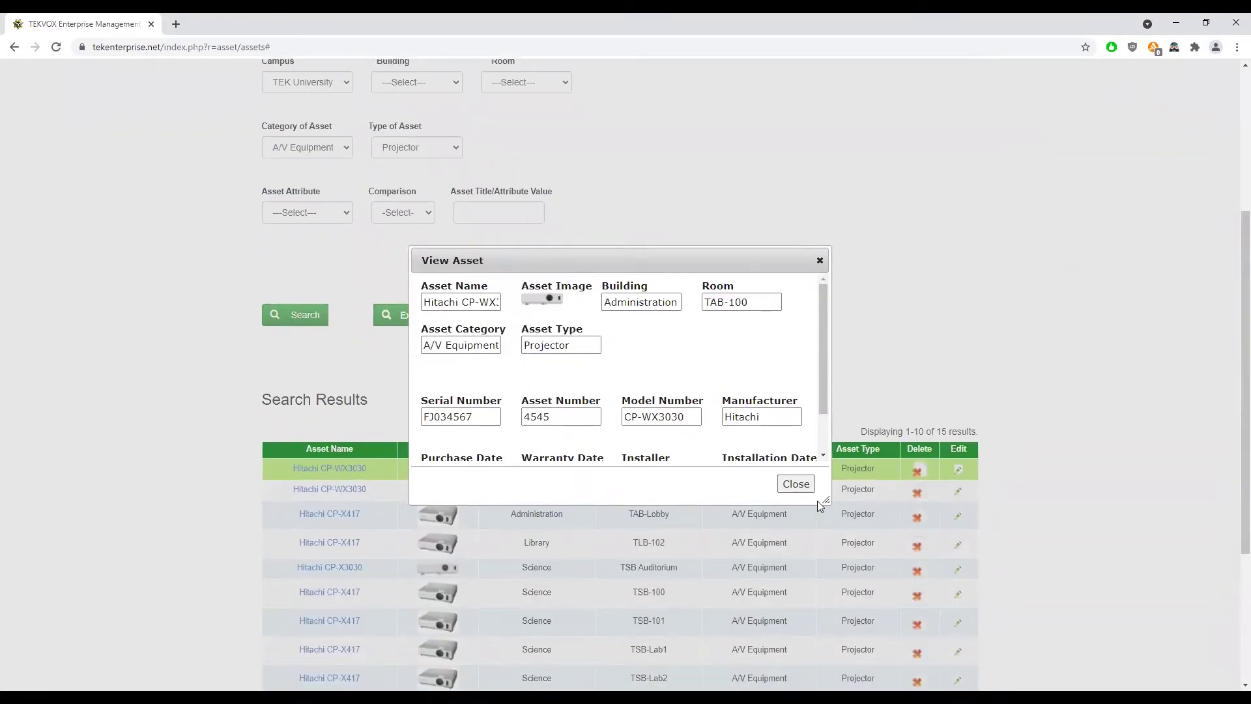
left_click_drag(825, 502, 890, 549)
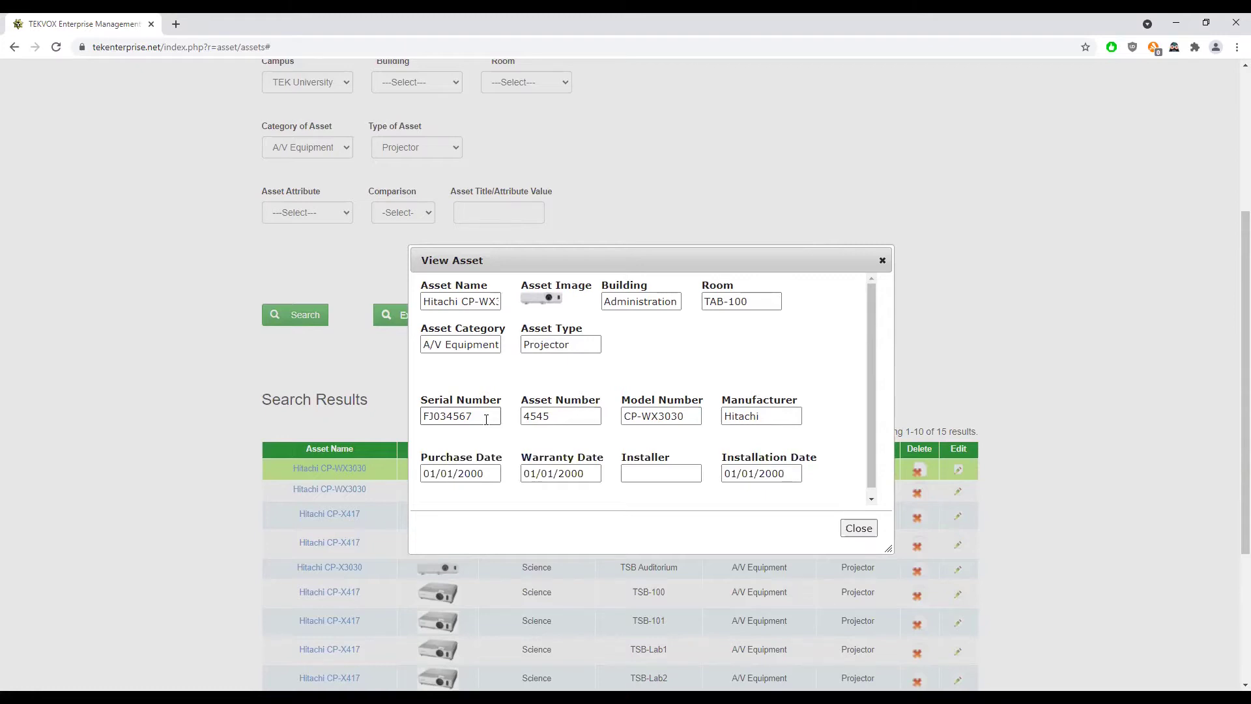
left_click(882, 261)
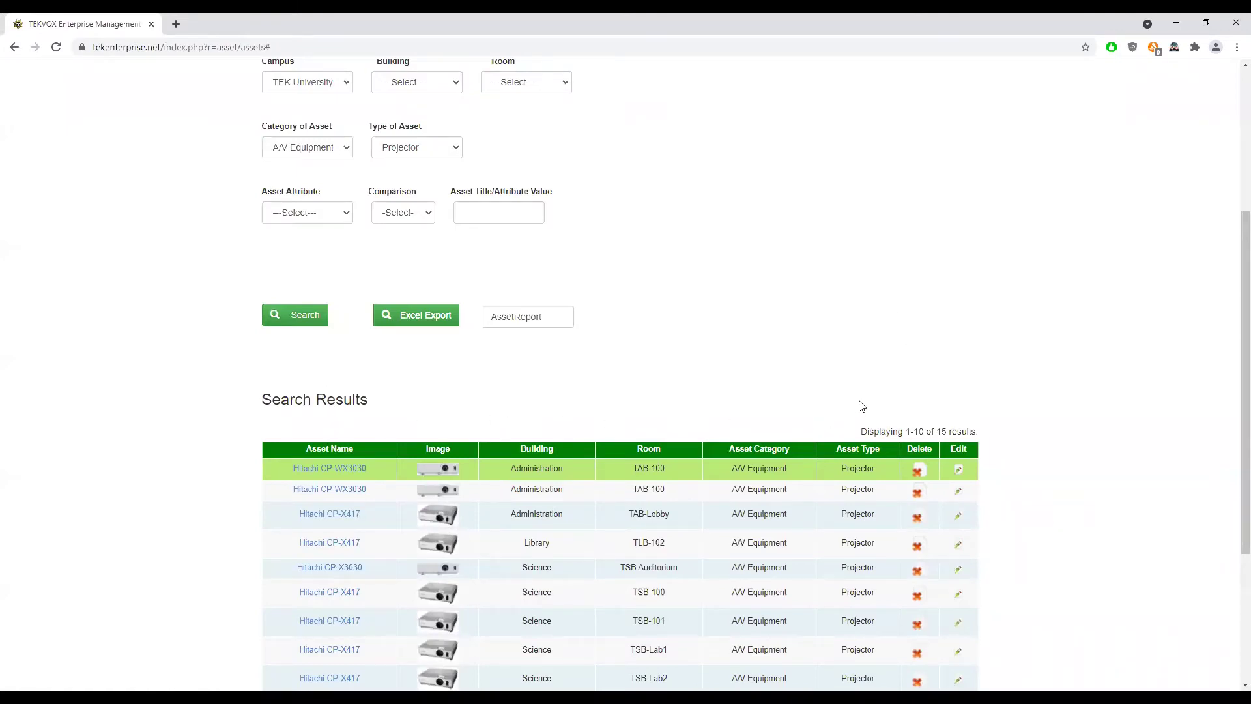
Open the first Hitachi CP-WX3030 asset for editing and review its form, including the asset name.
left_click(959, 470)
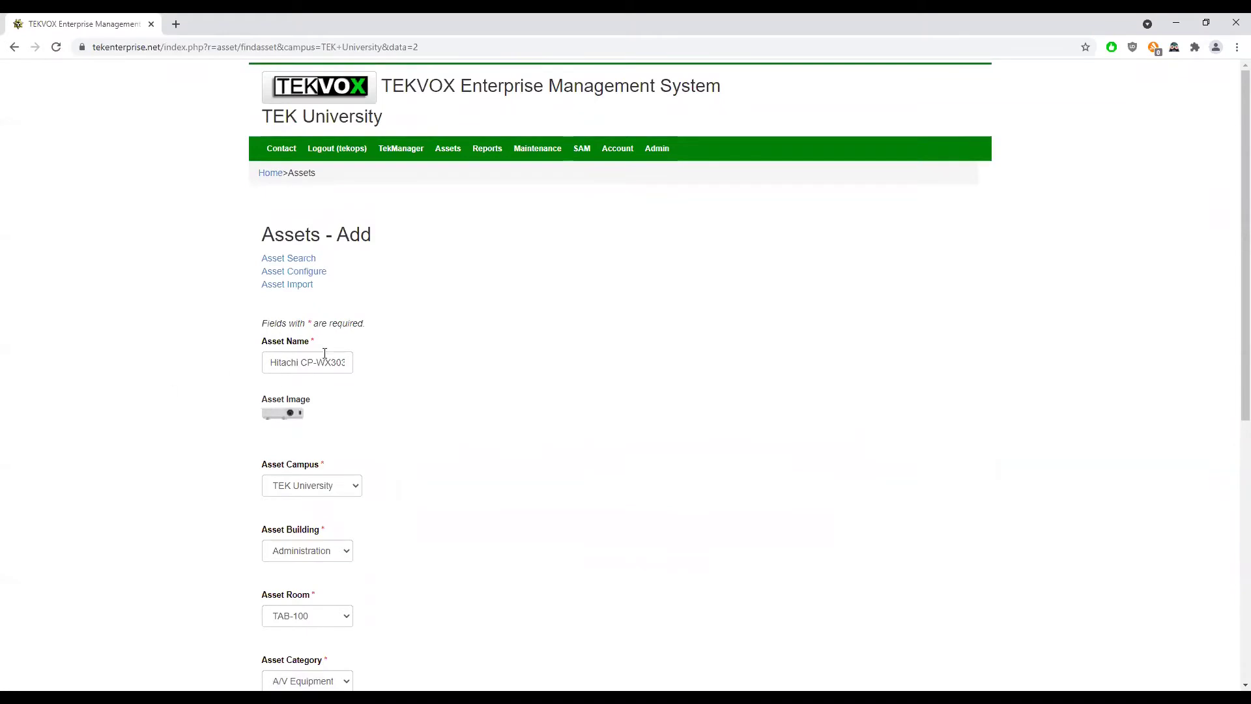
scroll(411, 383, "down", 3)
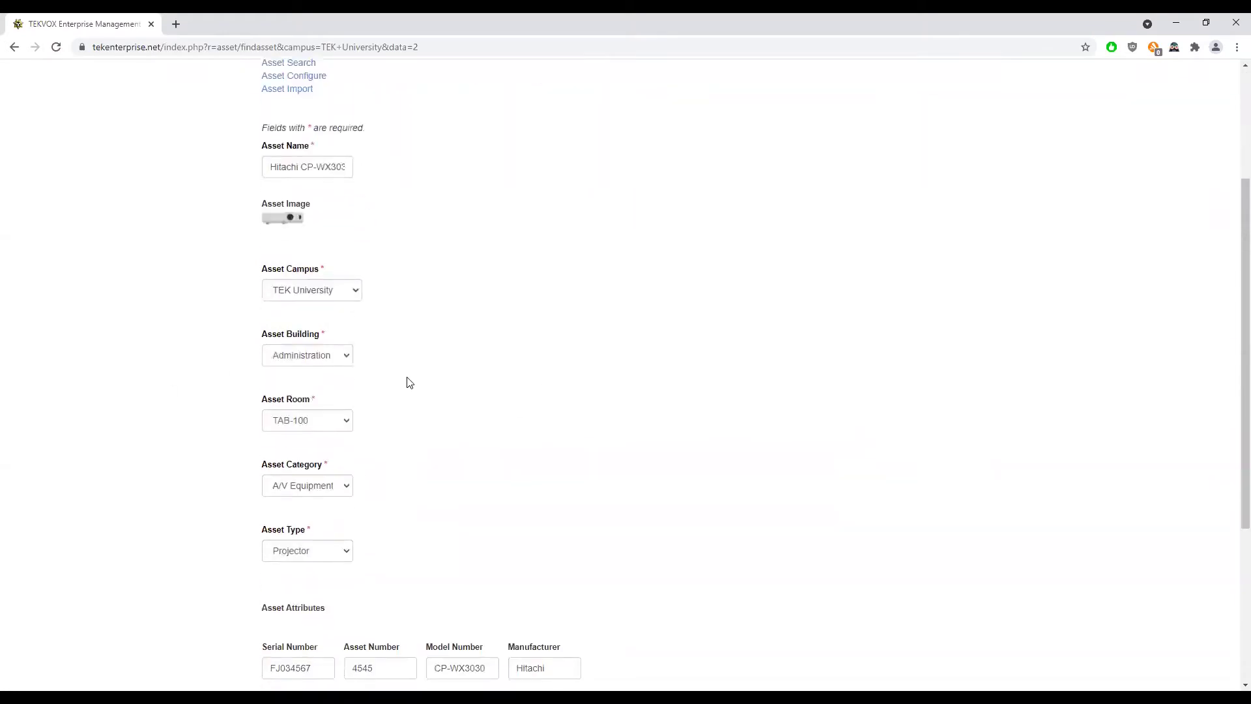
scroll(411, 384, "down", 4)
scroll(574, 411, "up", 7)
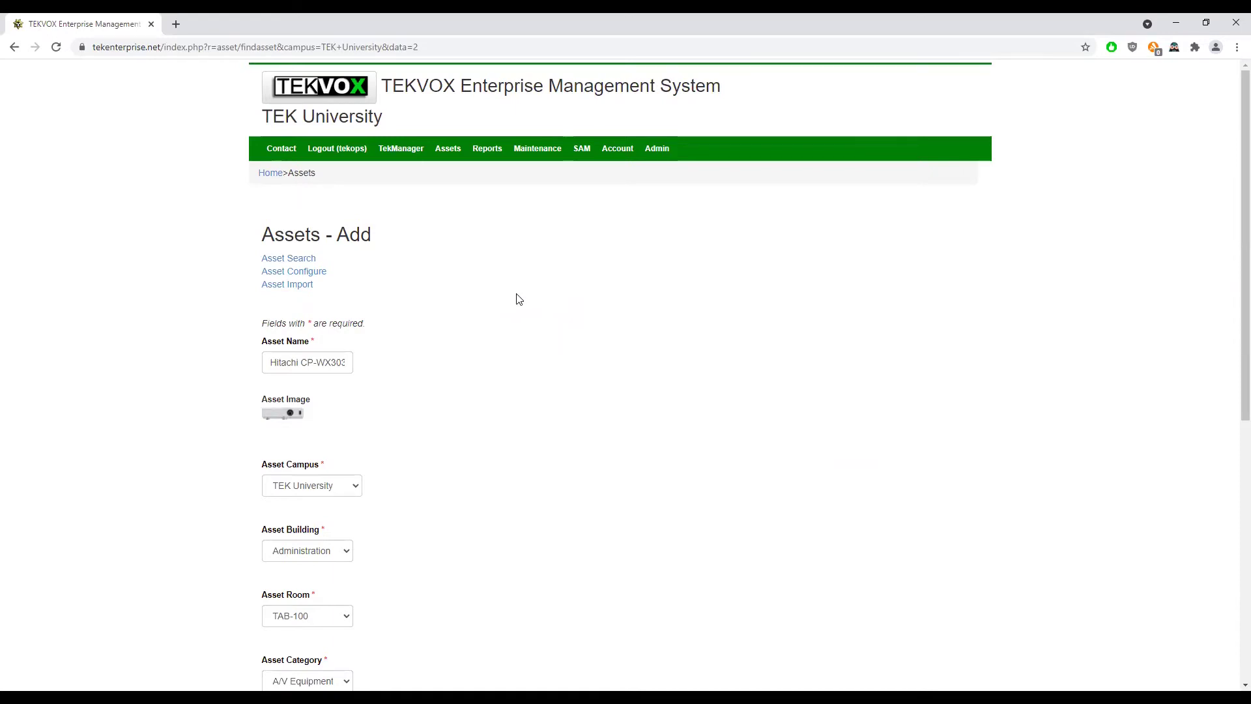
scroll(519, 299, "down", 2)
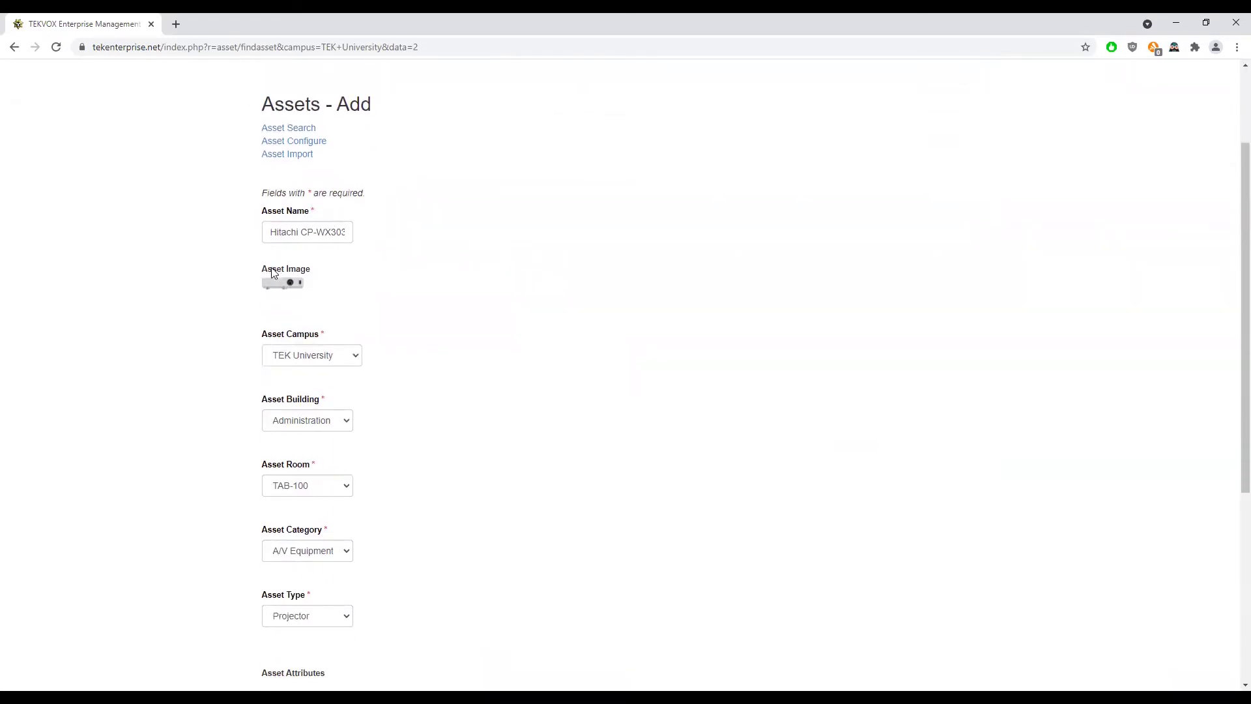
left_click_drag(302, 235, 409, 222)
left_click(397, 224)
left_click_drag(271, 231, 340, 233)
left_click(389, 239)
left_click_drag(302, 232, 389, 240)
left_click(400, 242)
scroll(293, 209, "down", 2)
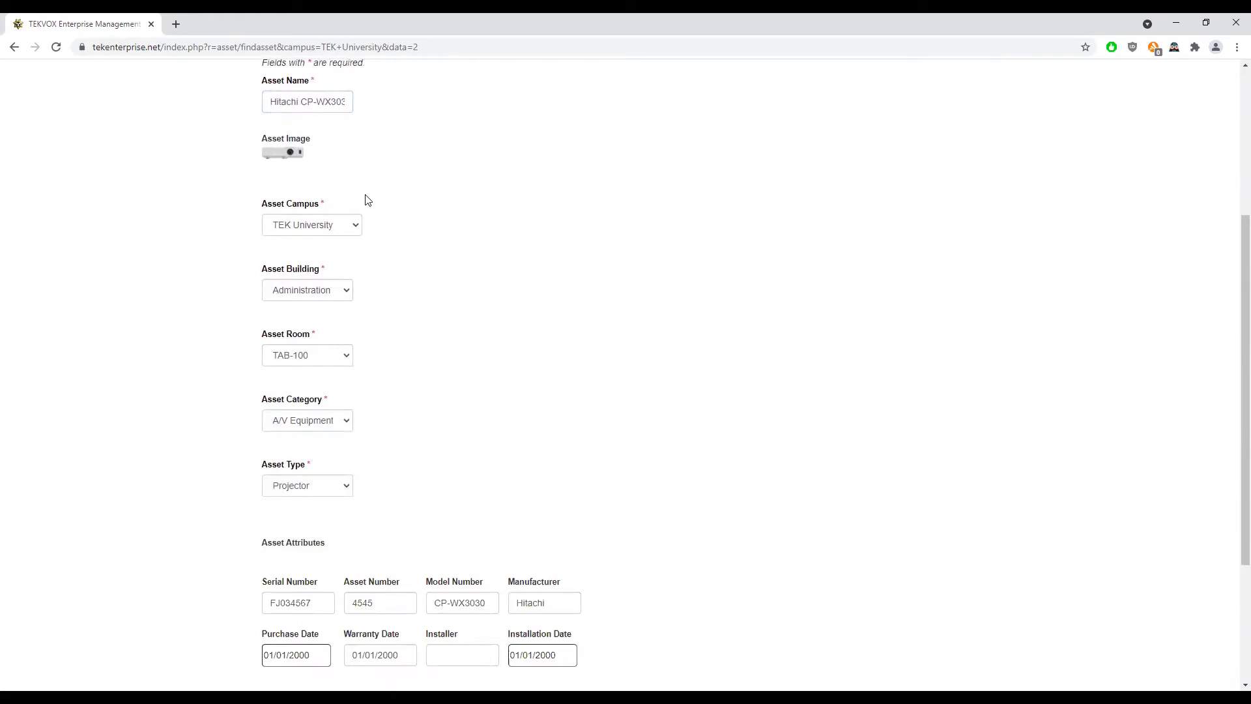
Try Art Building as the asset's building, and restore Administration with room TAB-100.
left_click(357, 225)
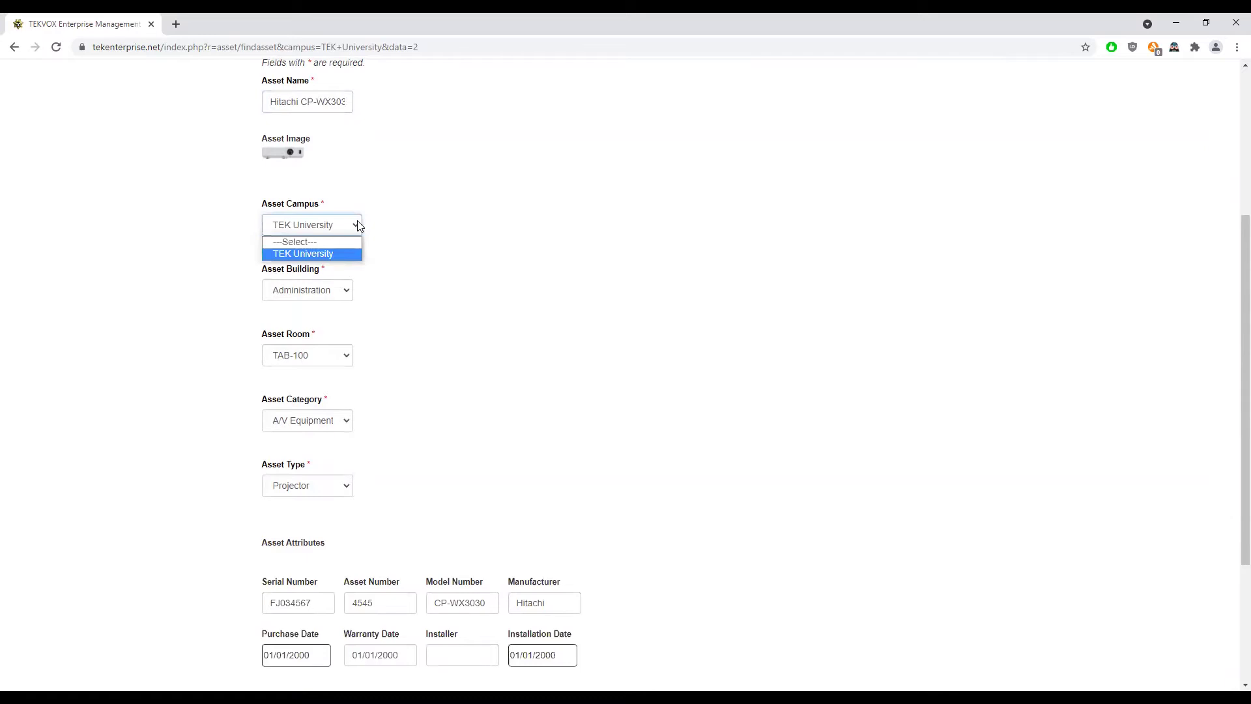
scroll(333, 223, "down", 1)
left_click(343, 224)
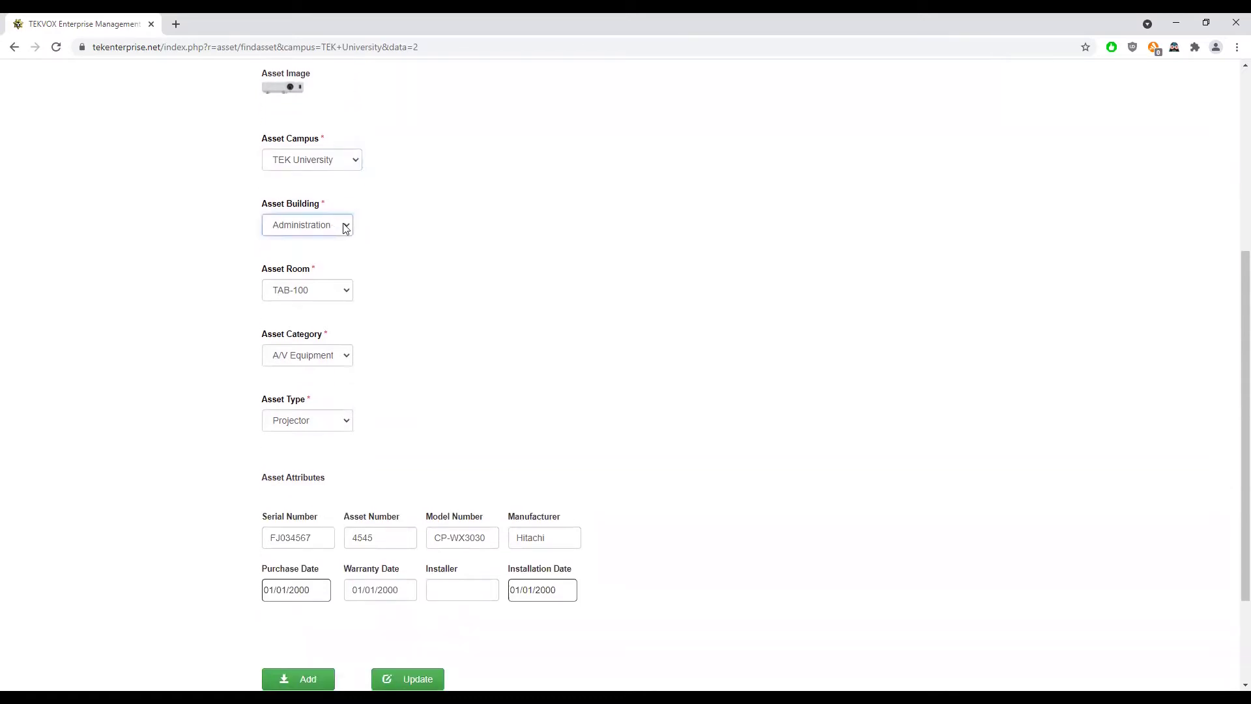
left_click(345, 226)
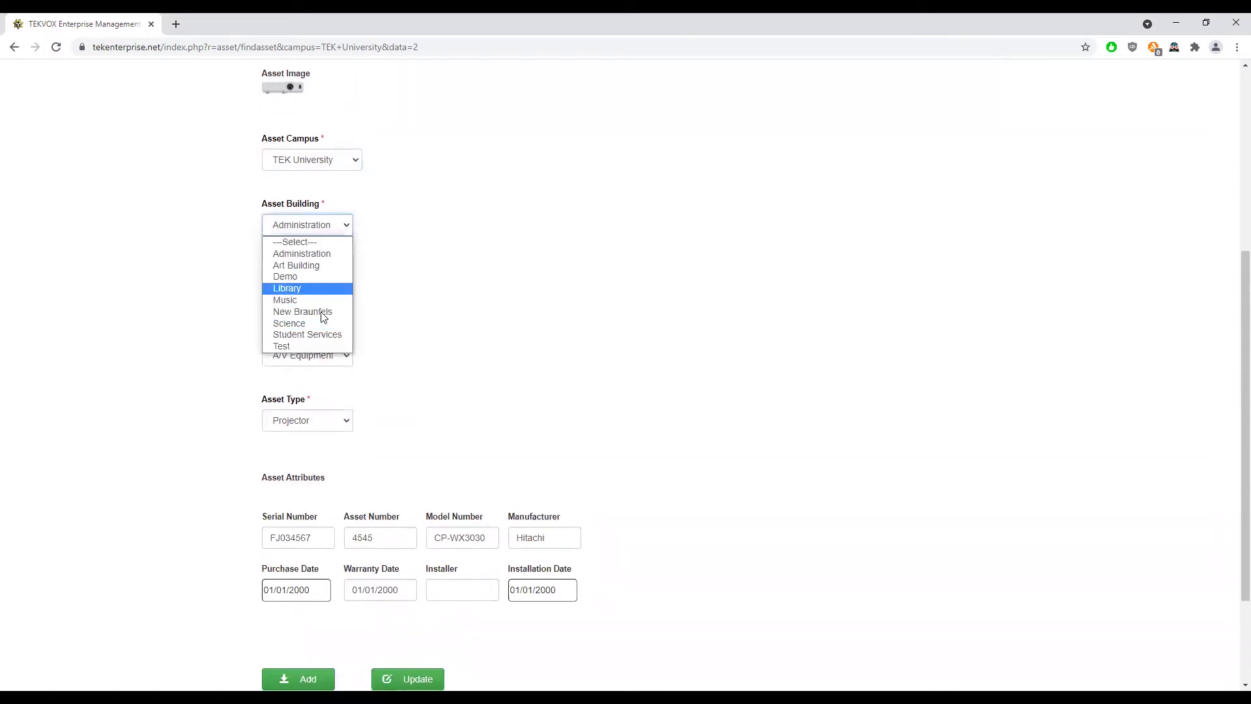
left_click(311, 263)
left_click(339, 224)
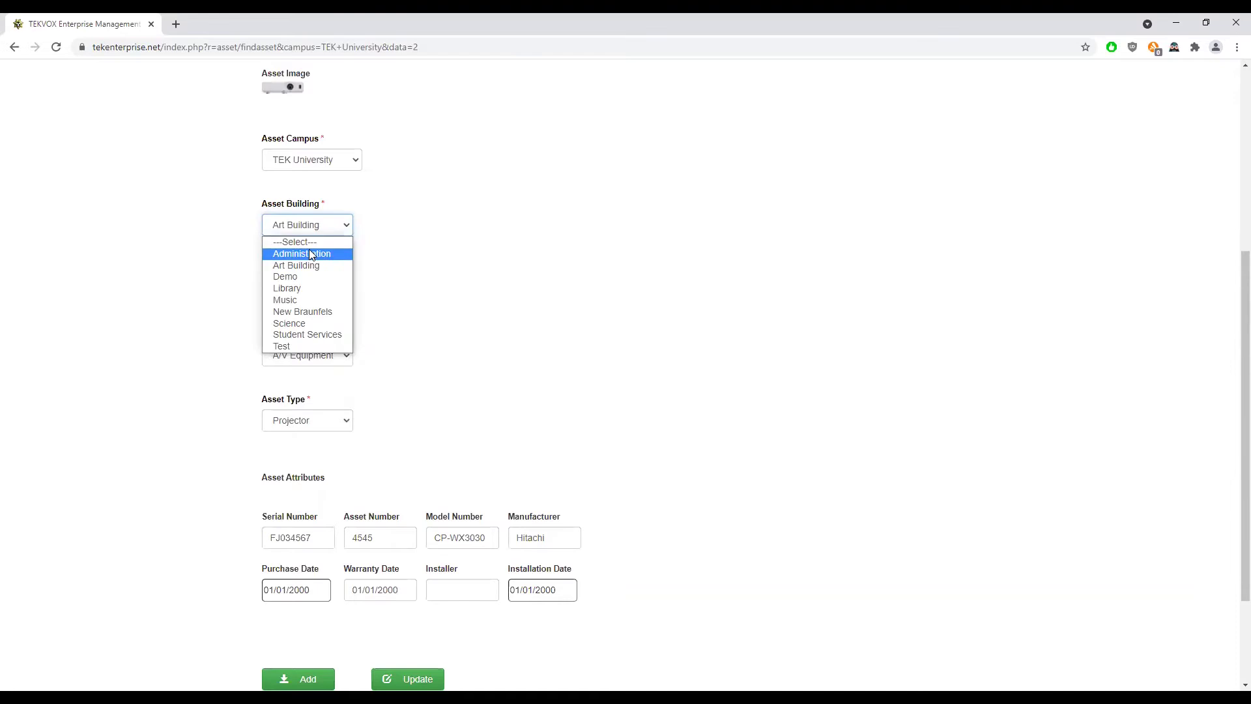
left_click(311, 254)
left_click(338, 291)
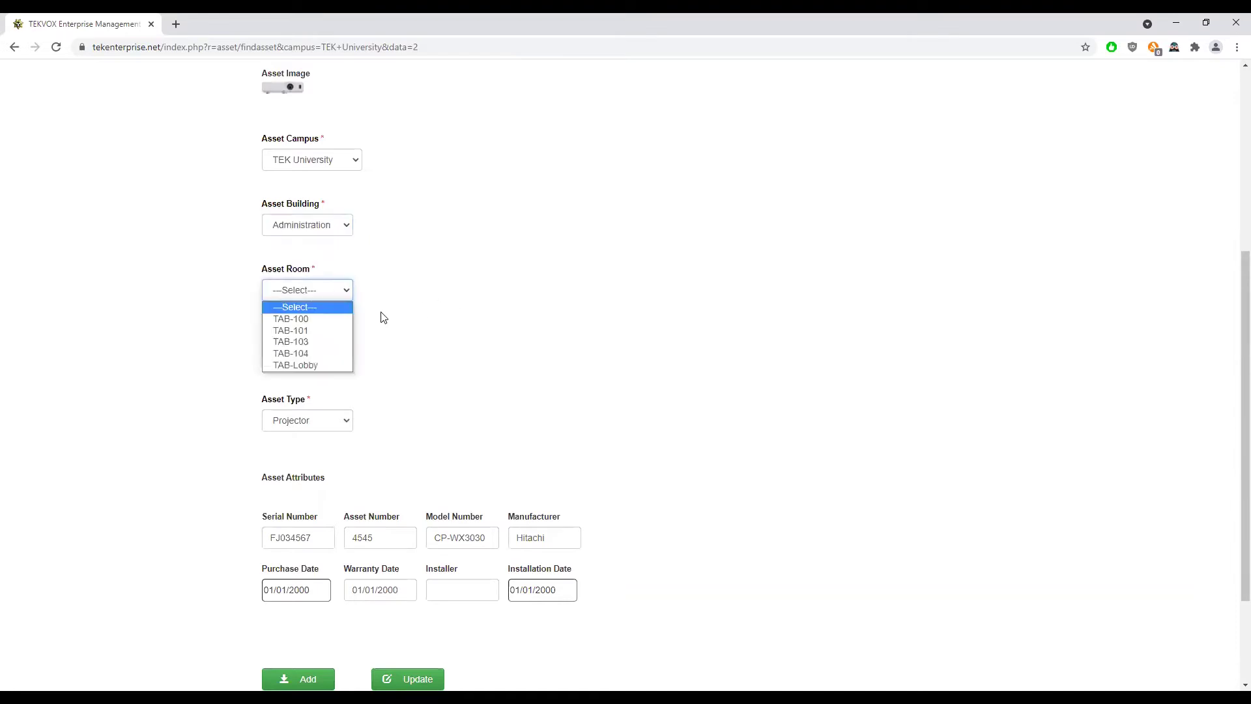
left_click(330, 318)
Examine the asset form's location, category, type and attribute fields and its Add and Update options.
scroll(497, 300, "down", 1)
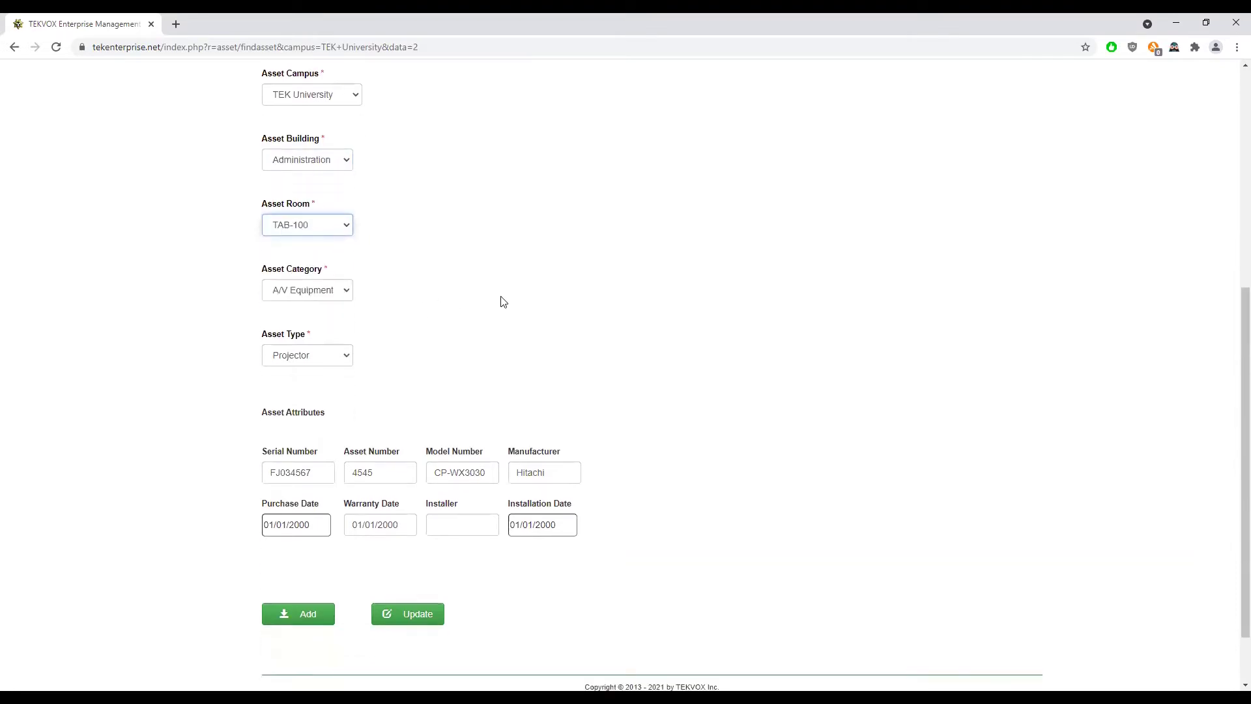
scroll(509, 287, "down", 1)
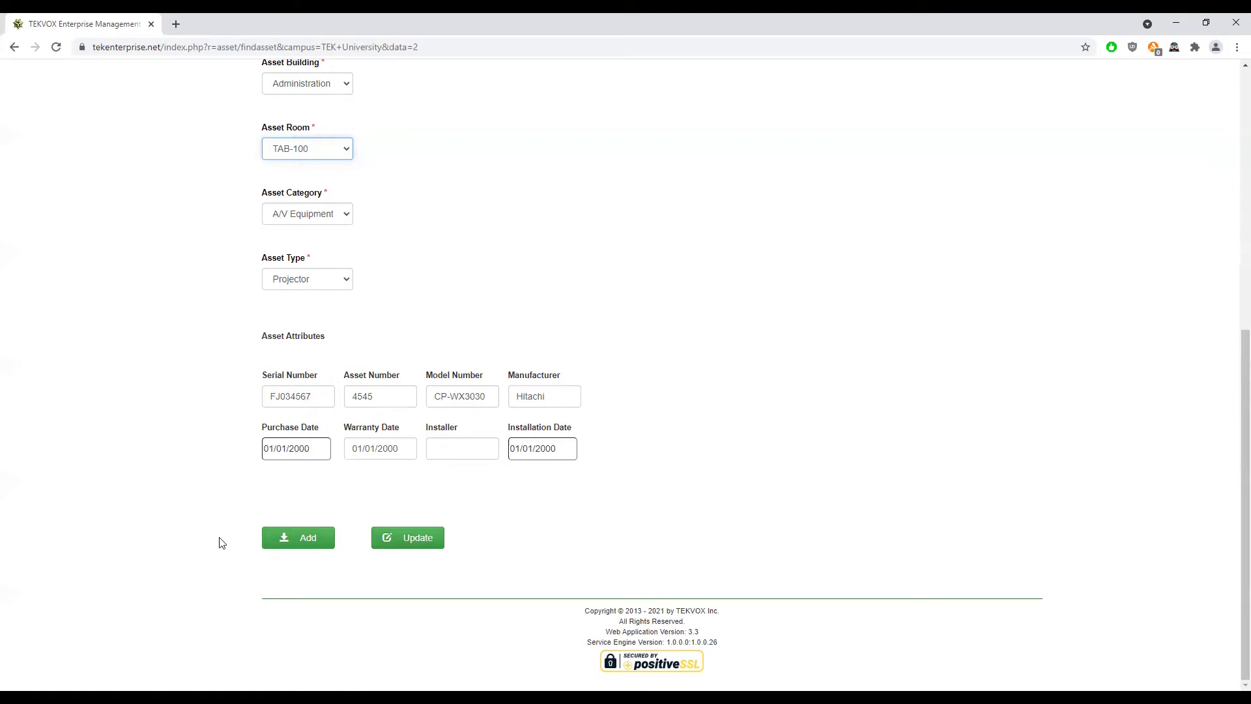
scroll(202, 502, "up", 2)
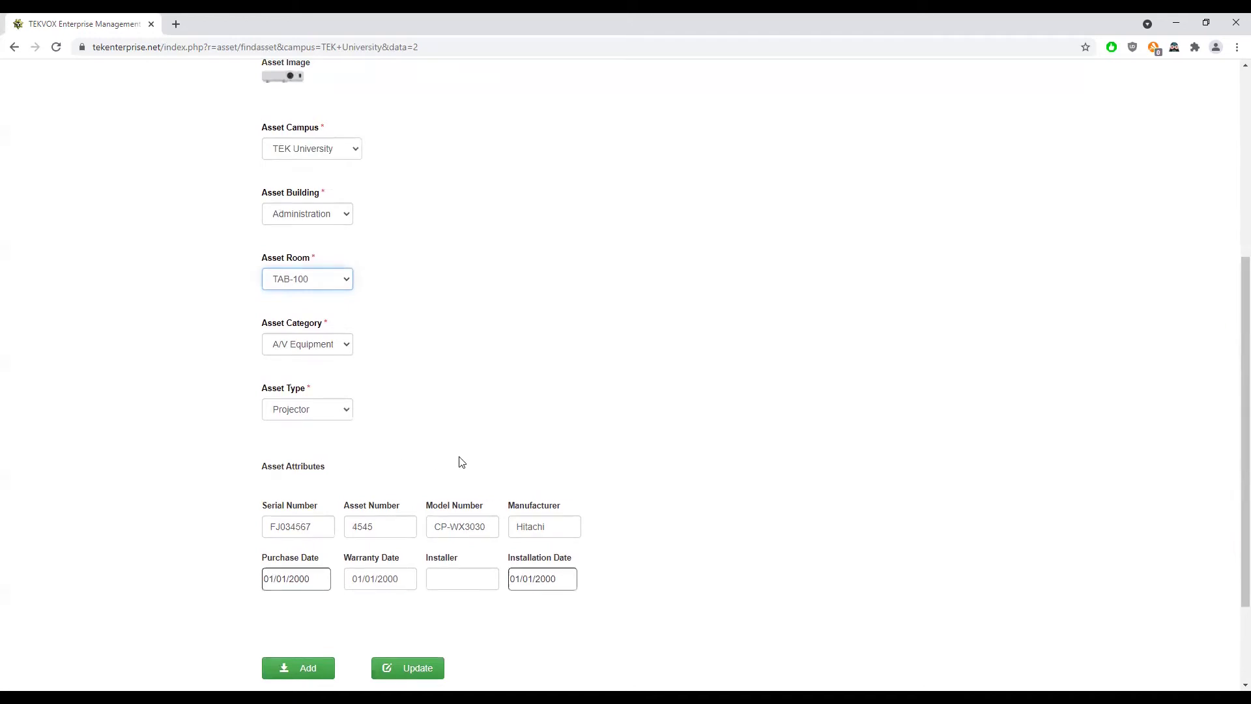
scroll(561, 454, "up", 2)
scroll(562, 455, "up", 2)
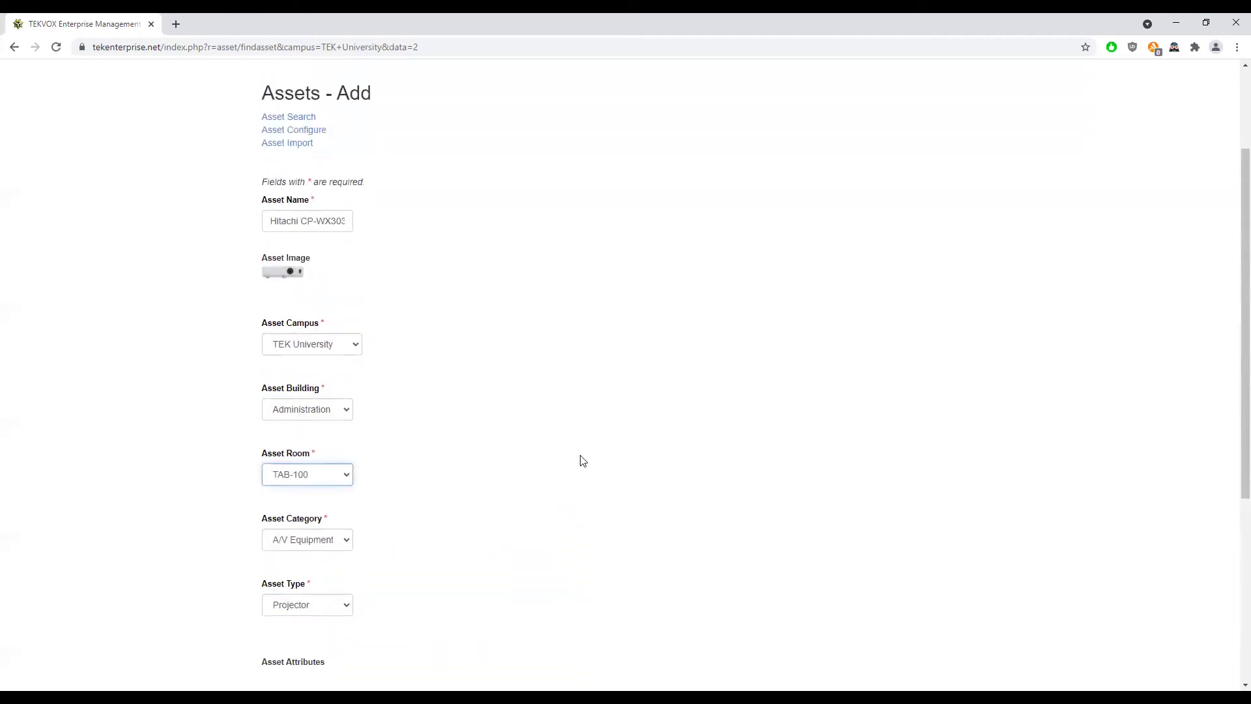
scroll(551, 401, "down", 1)
scroll(546, 395, "down", 4)
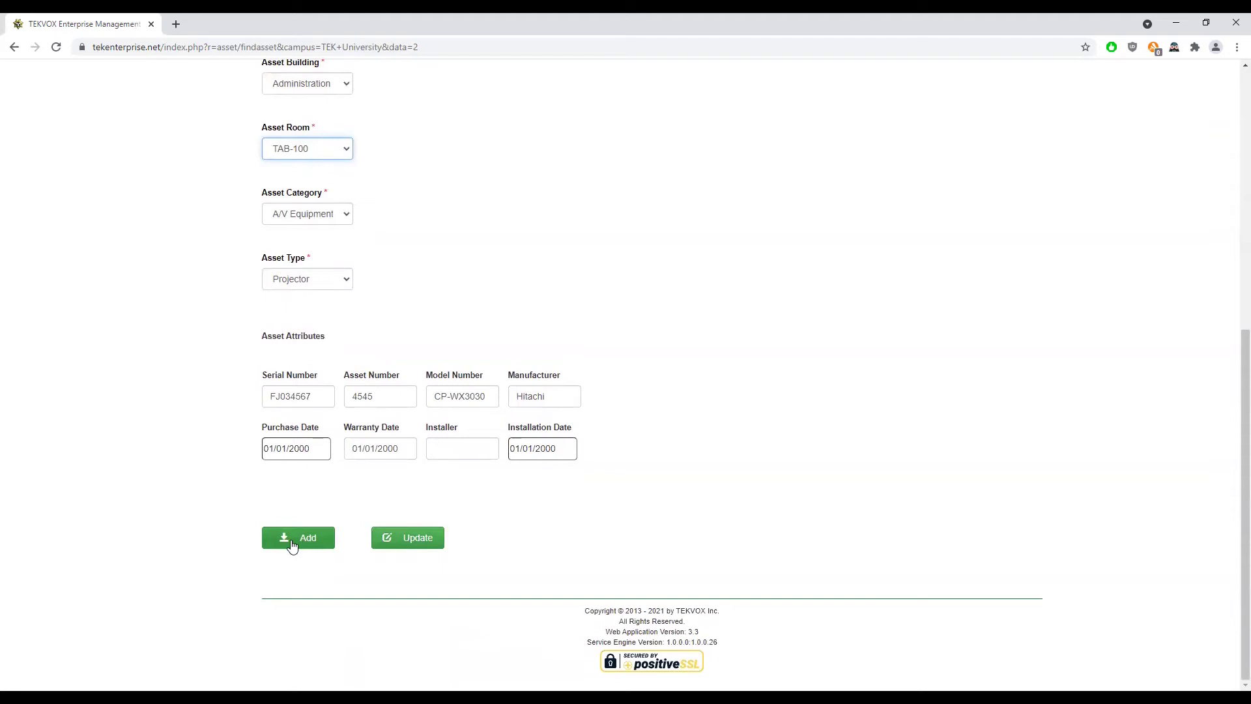
scroll(301, 507, "up", 1)
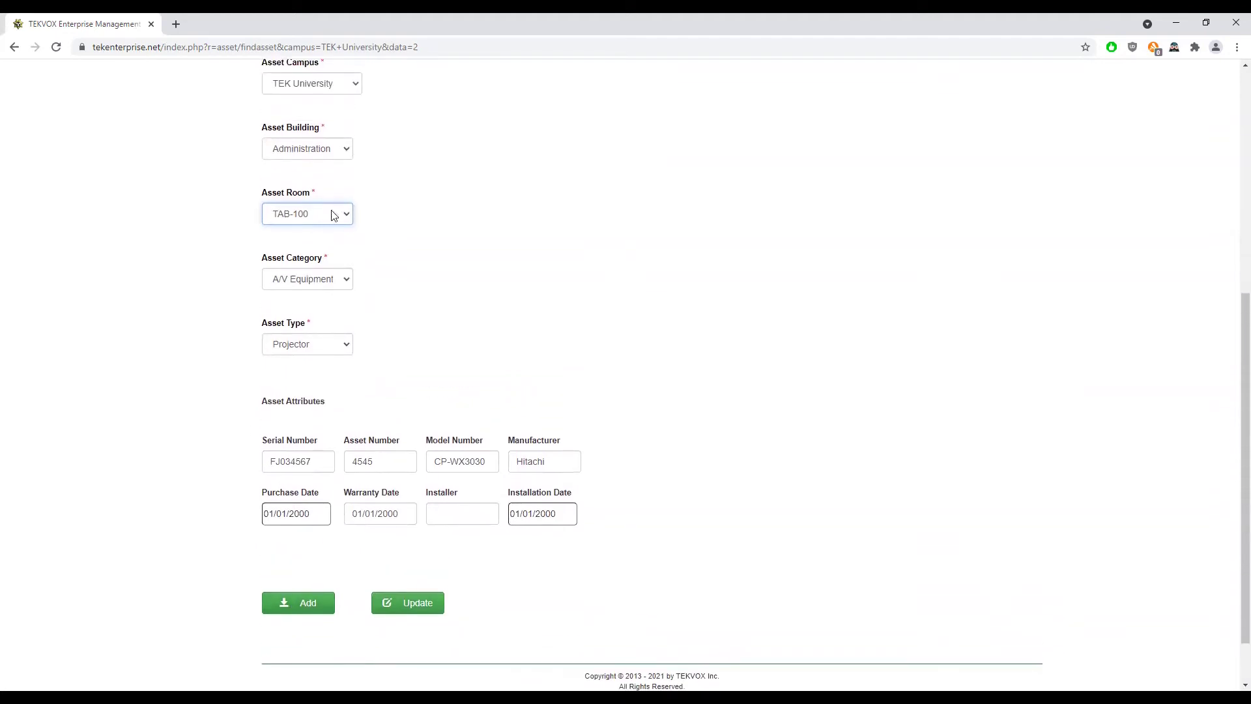
scroll(457, 336, "up", 6)
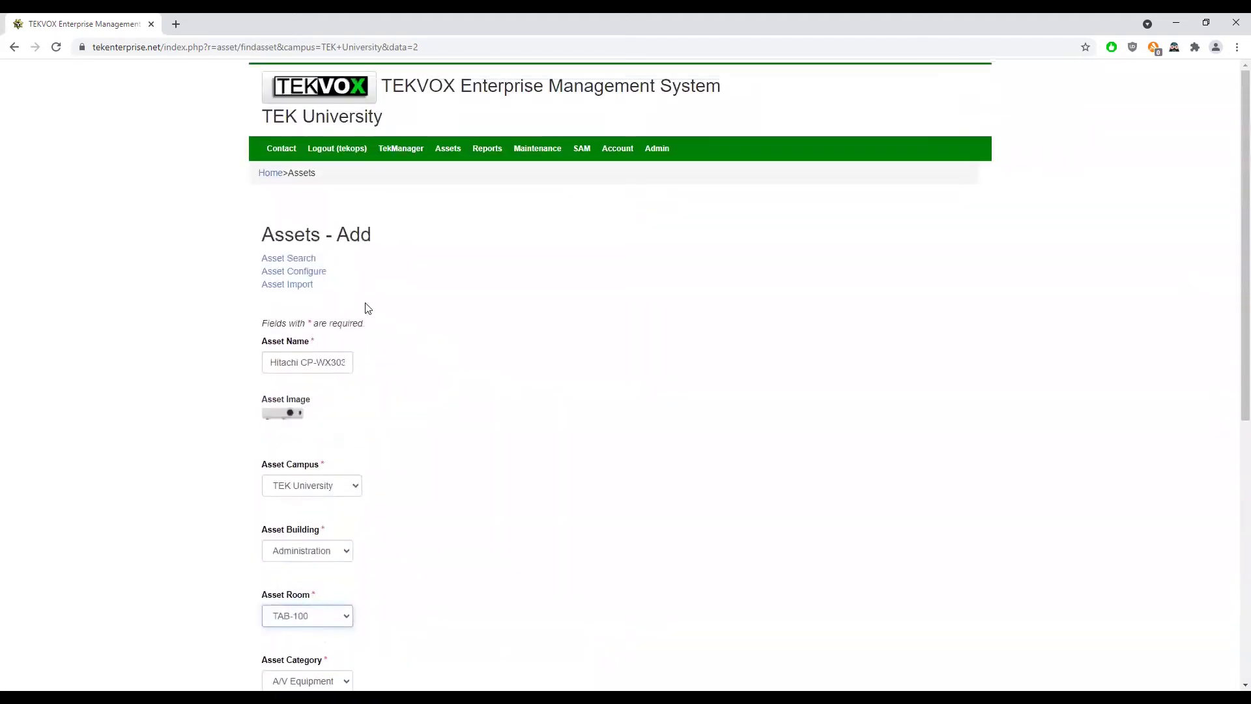
Go to the asset configuration page and inspect the building list and the Add Building dialog without adding anything.
left_click(318, 276)
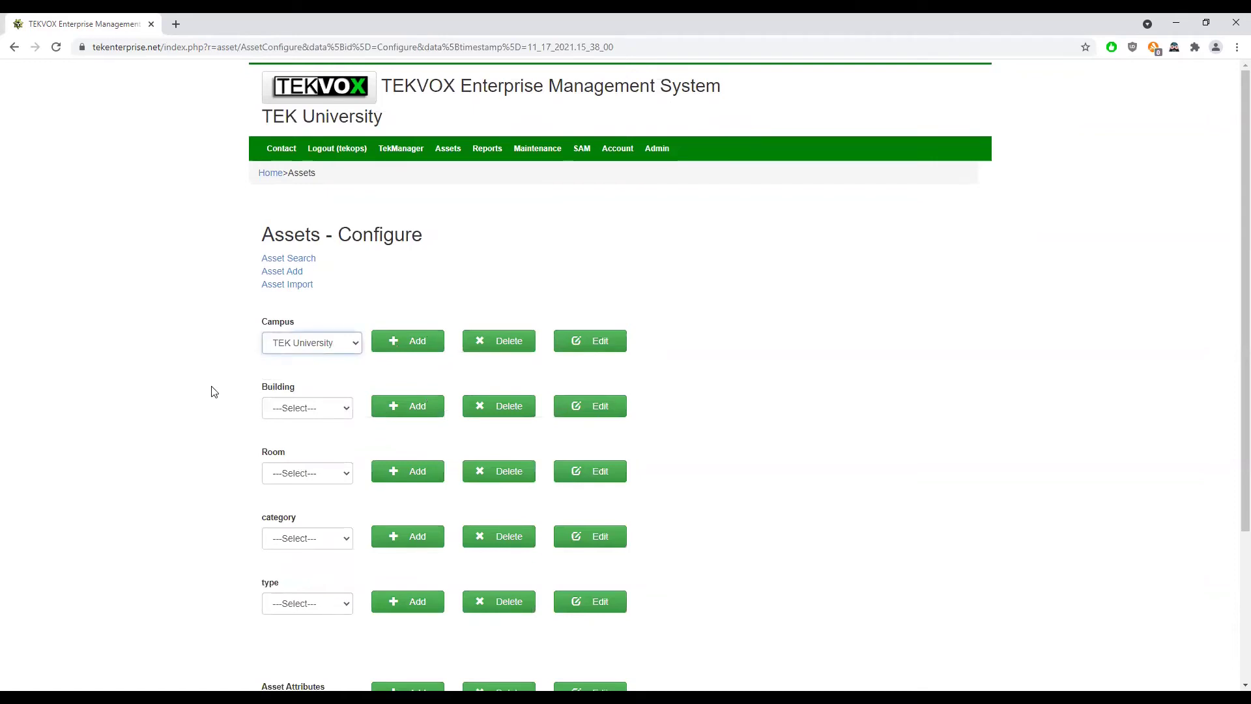
scroll(213, 391, "down", 2)
left_click(314, 286)
left_click(315, 288)
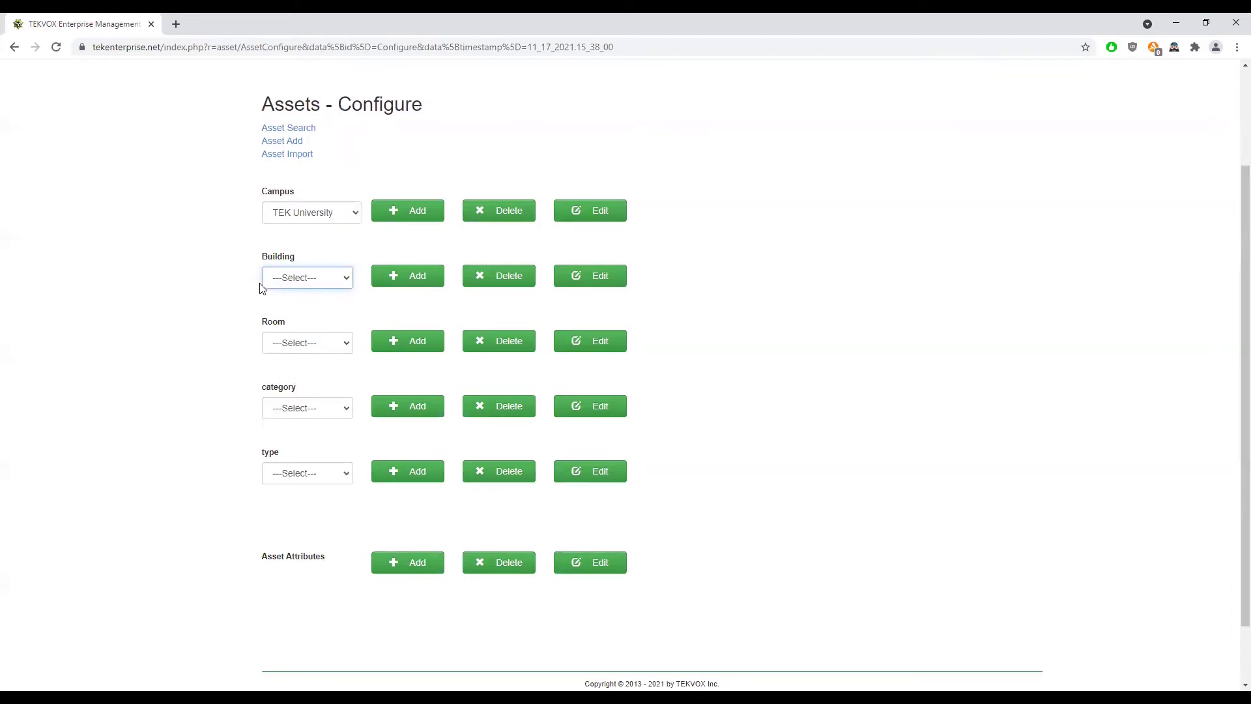
left_click(309, 281)
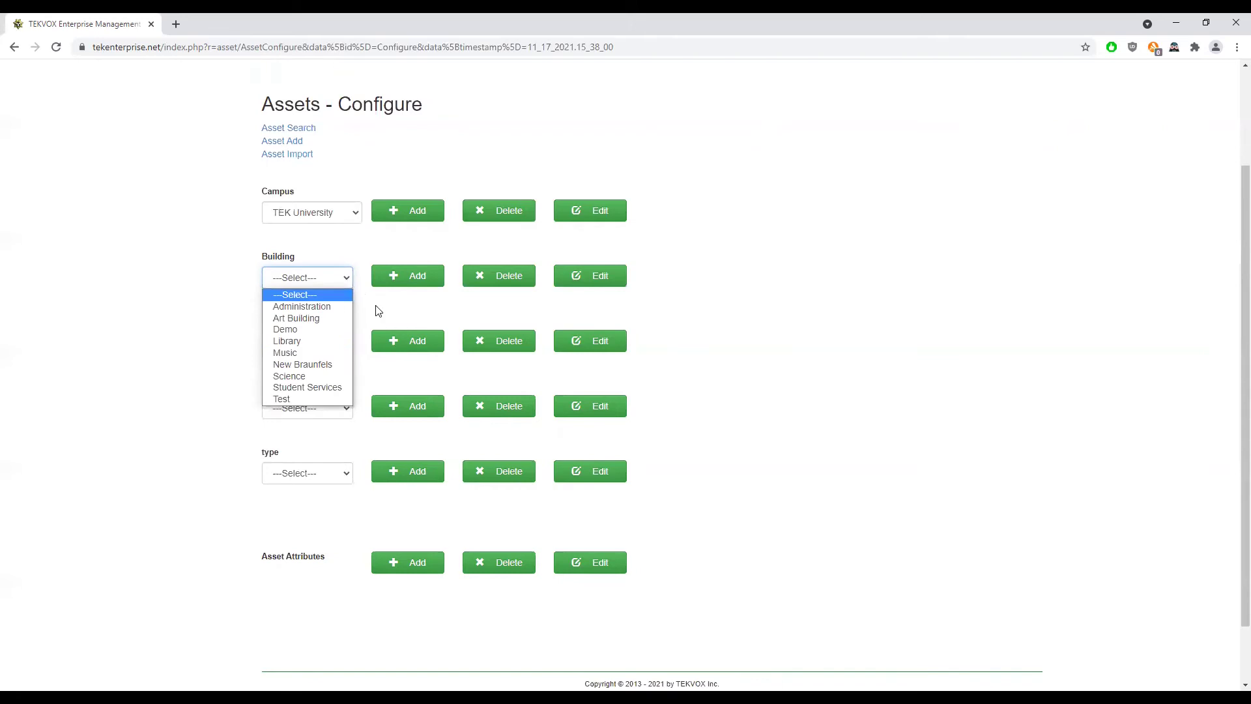
left_click(408, 276)
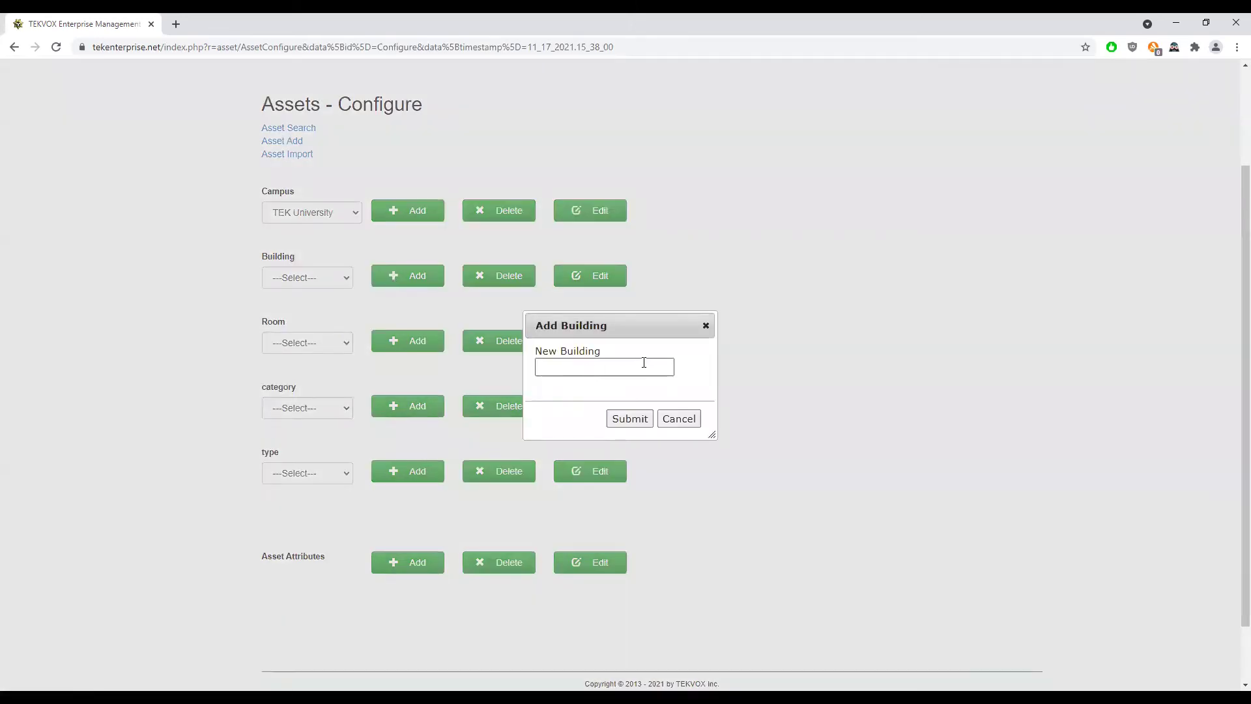
left_click(705, 326)
Select the Administration building in the asset configuration and open its edit dialog.
left_click(333, 279)
left_click(326, 301)
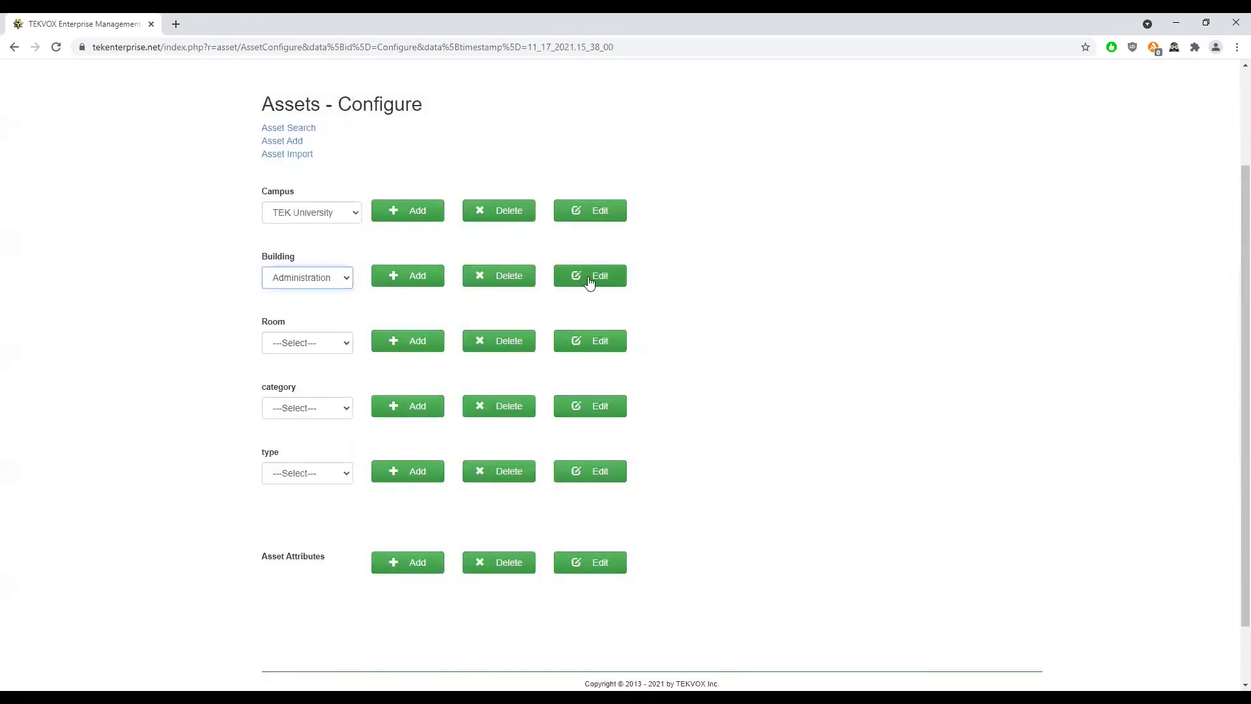
left_click(593, 281)
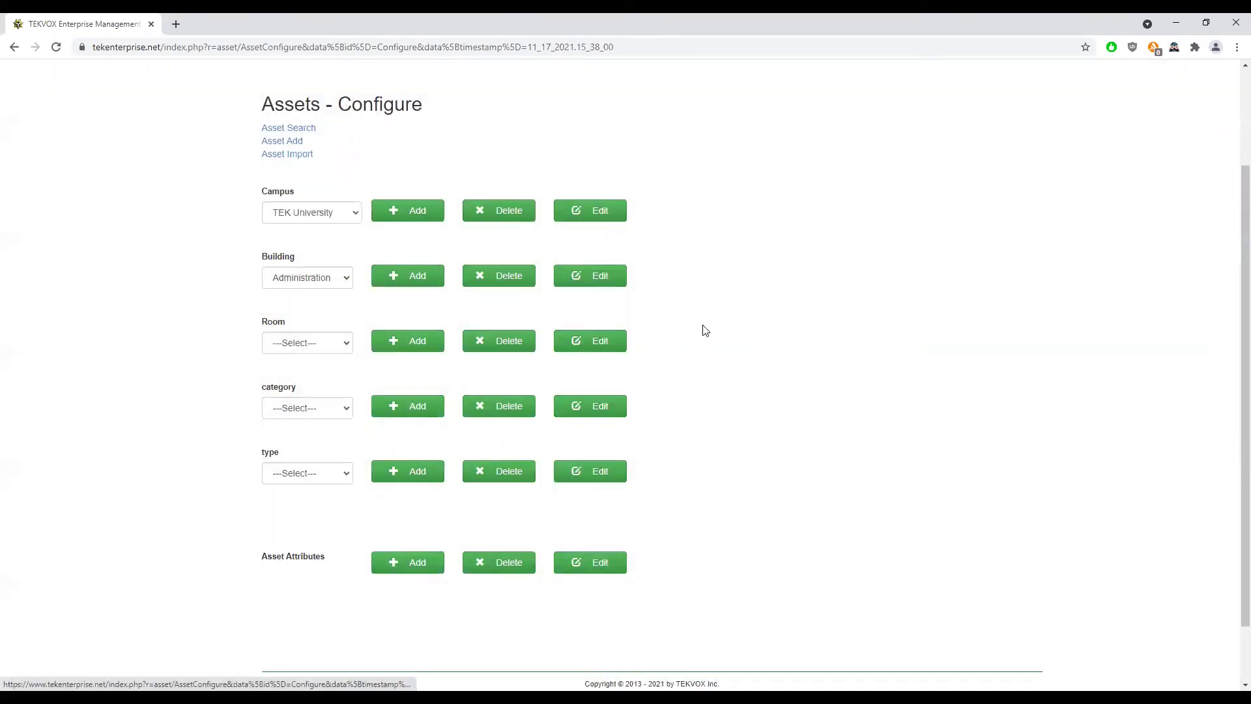
Select room TAB-100 in the asset configuration and open its edit dialog, moving the dialog clear of the settings.
left_click(709, 326)
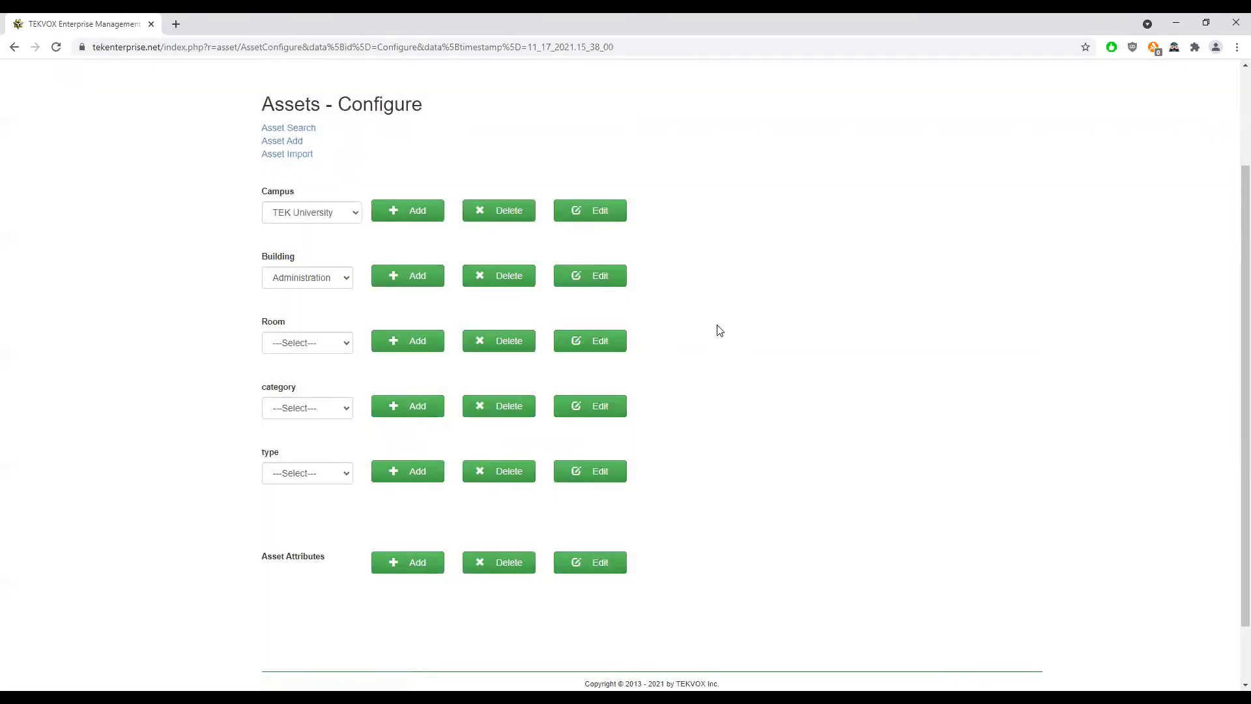
left_click(303, 348)
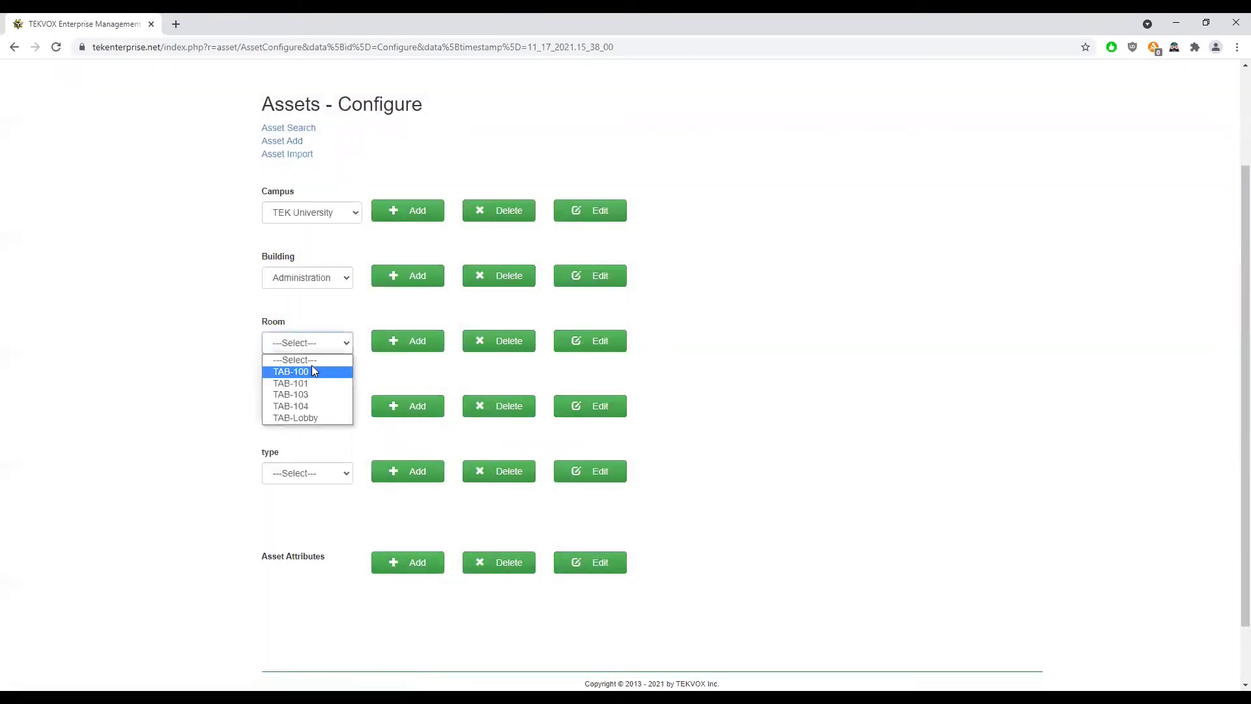
left_click(312, 367)
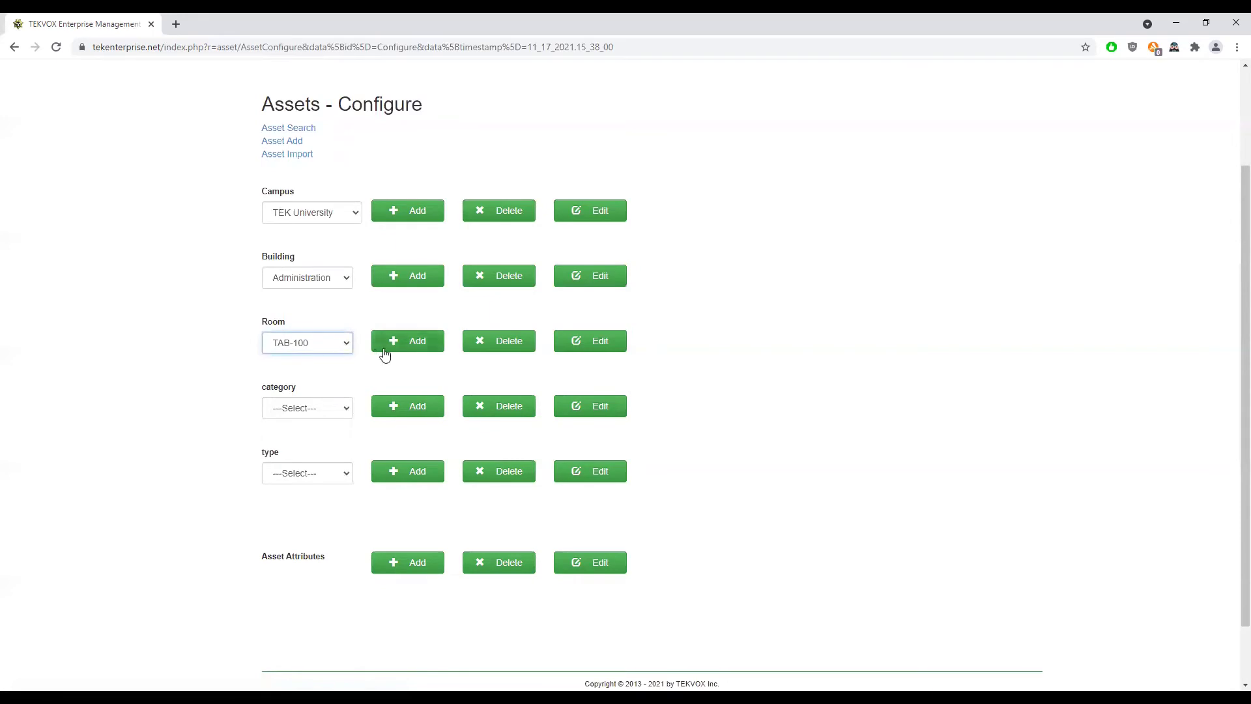
left_click(597, 341)
left_click_drag(595, 280, 748, 257)
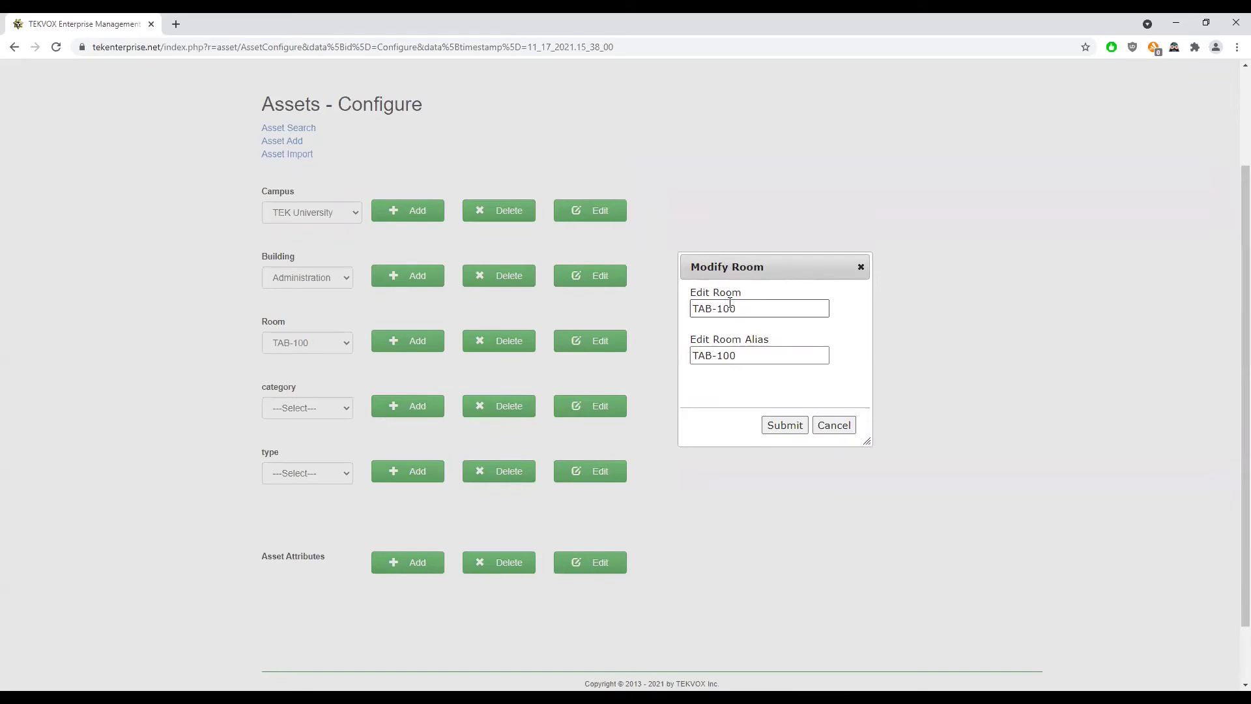
Examine the name and alias fields of room TAB-100 and cancel without changing them.
triple_click(745, 309)
left_click(765, 356)
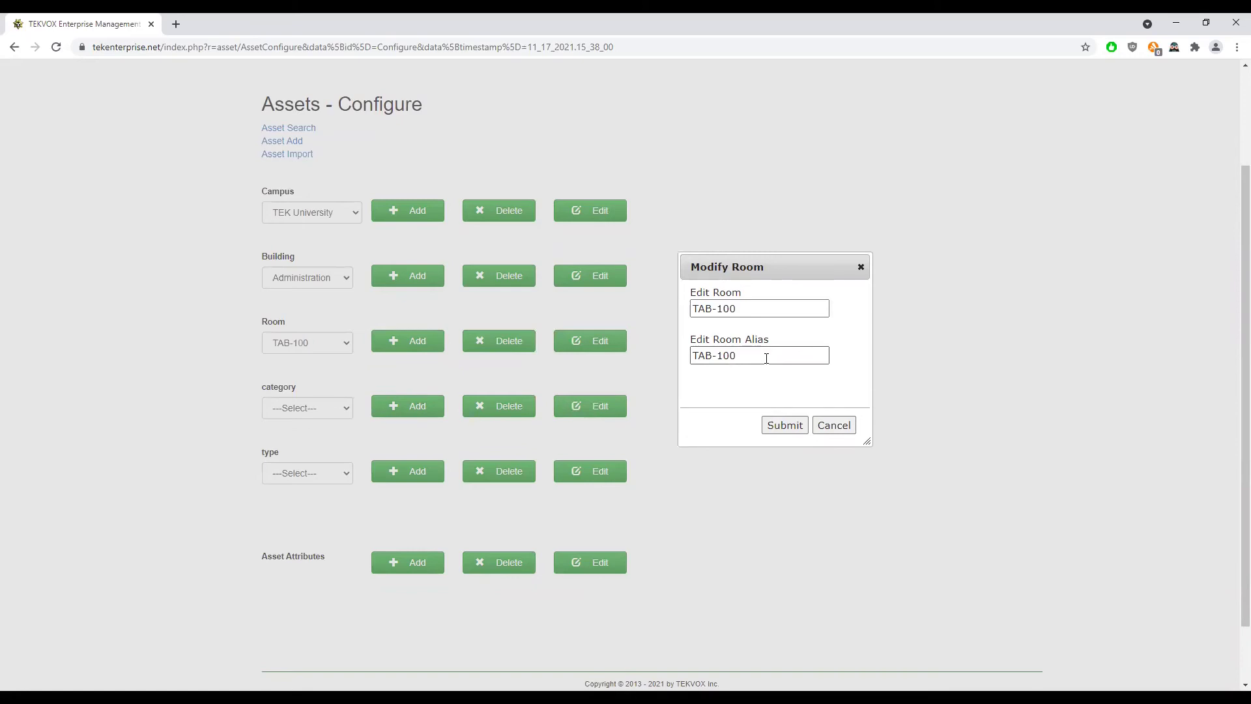
left_click_drag(766, 358, 664, 359)
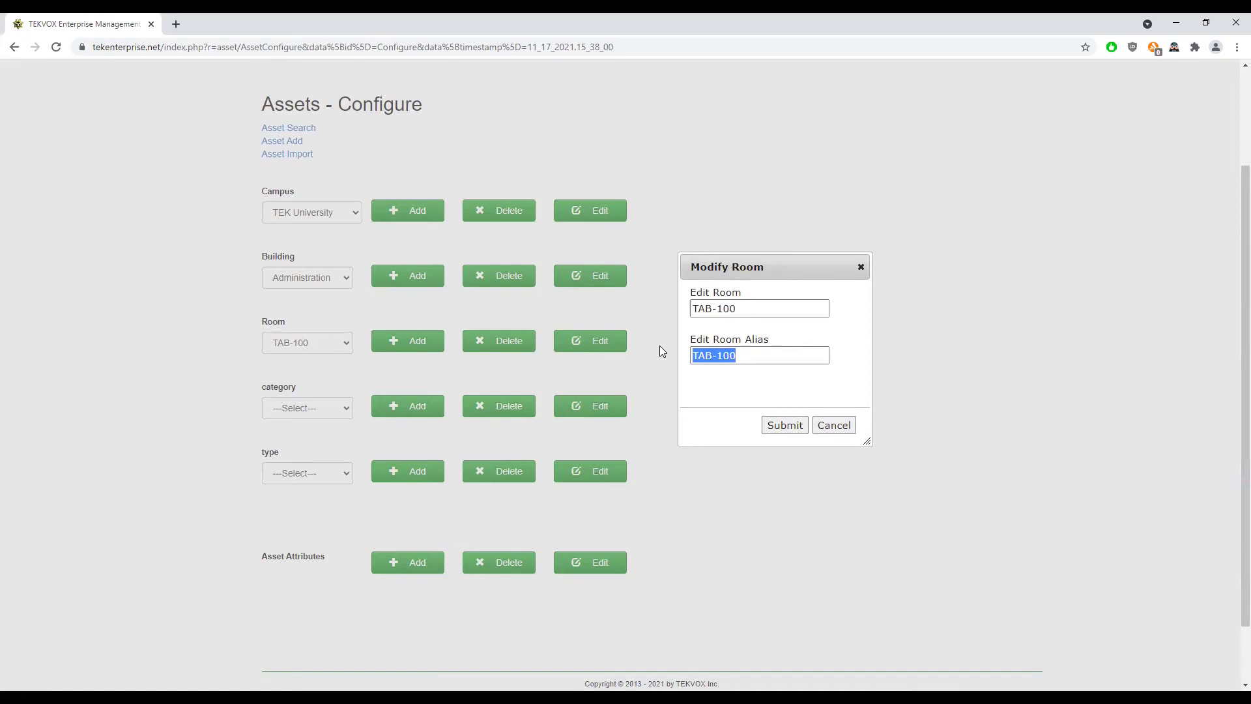
left_click(750, 311)
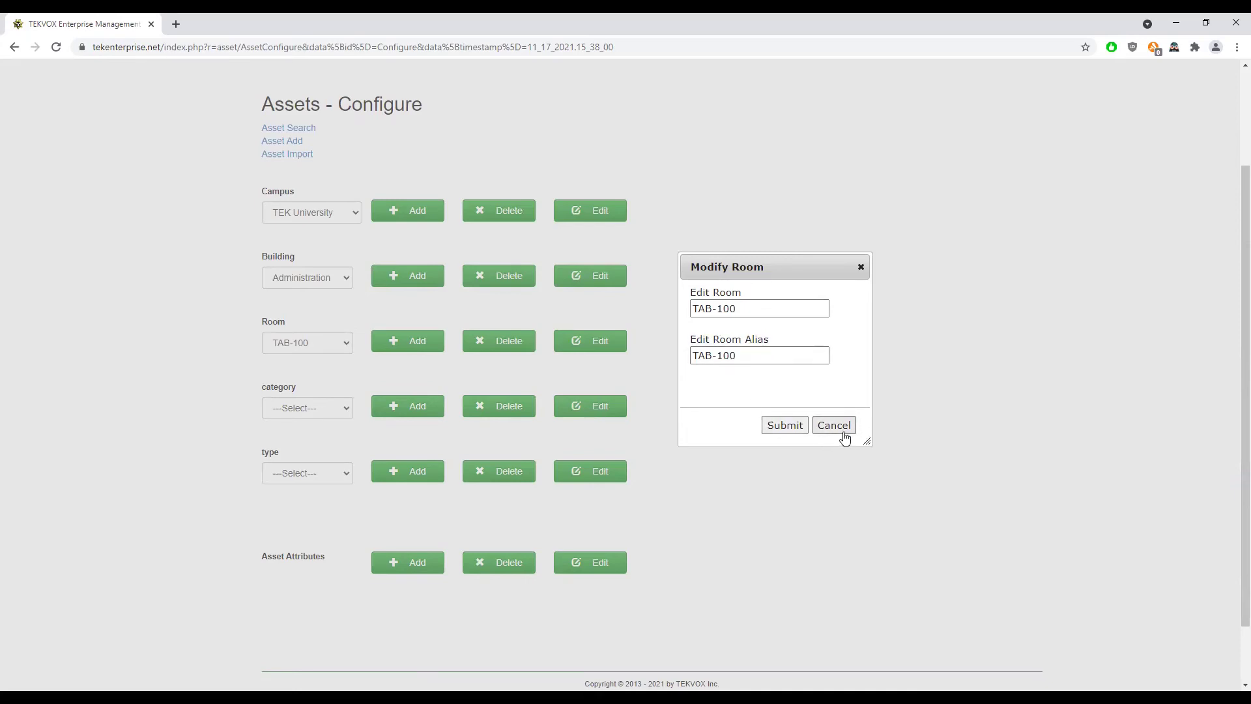
left_click(844, 432)
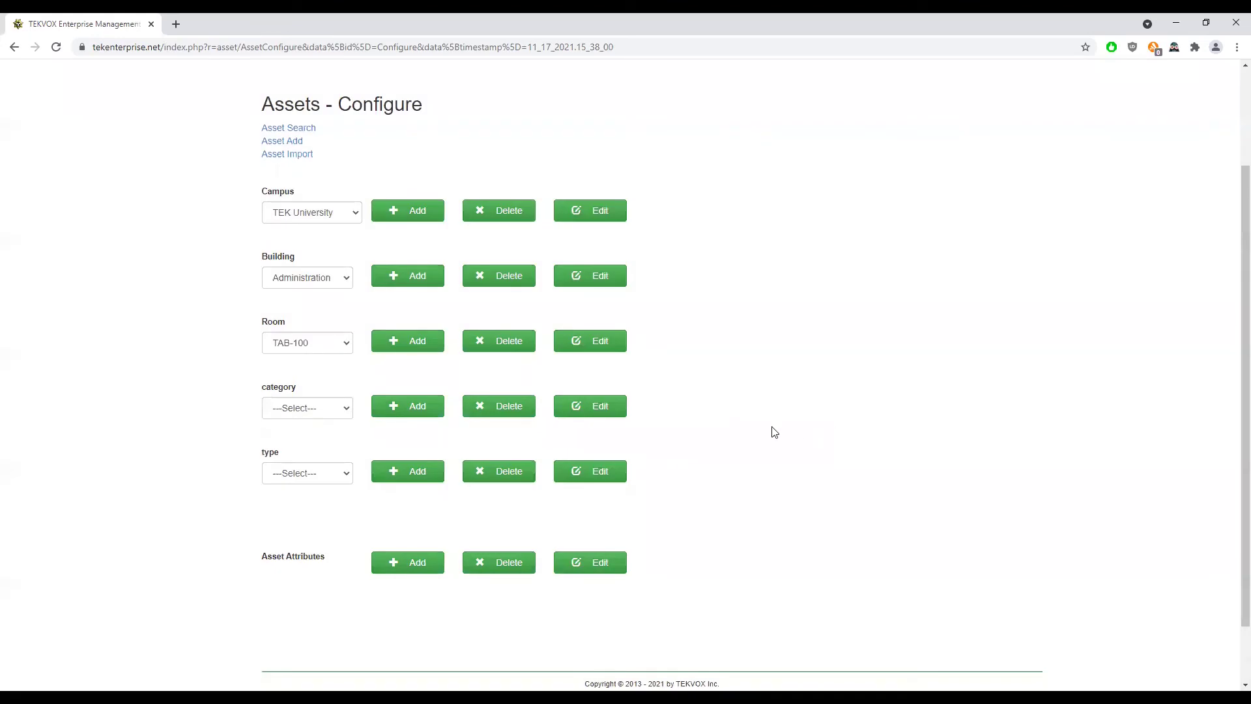
Select the A/V Equipment category and inspect its add and edit dialogs, closing both without changes.
left_click(312, 410)
left_click(307, 435)
left_click(392, 405)
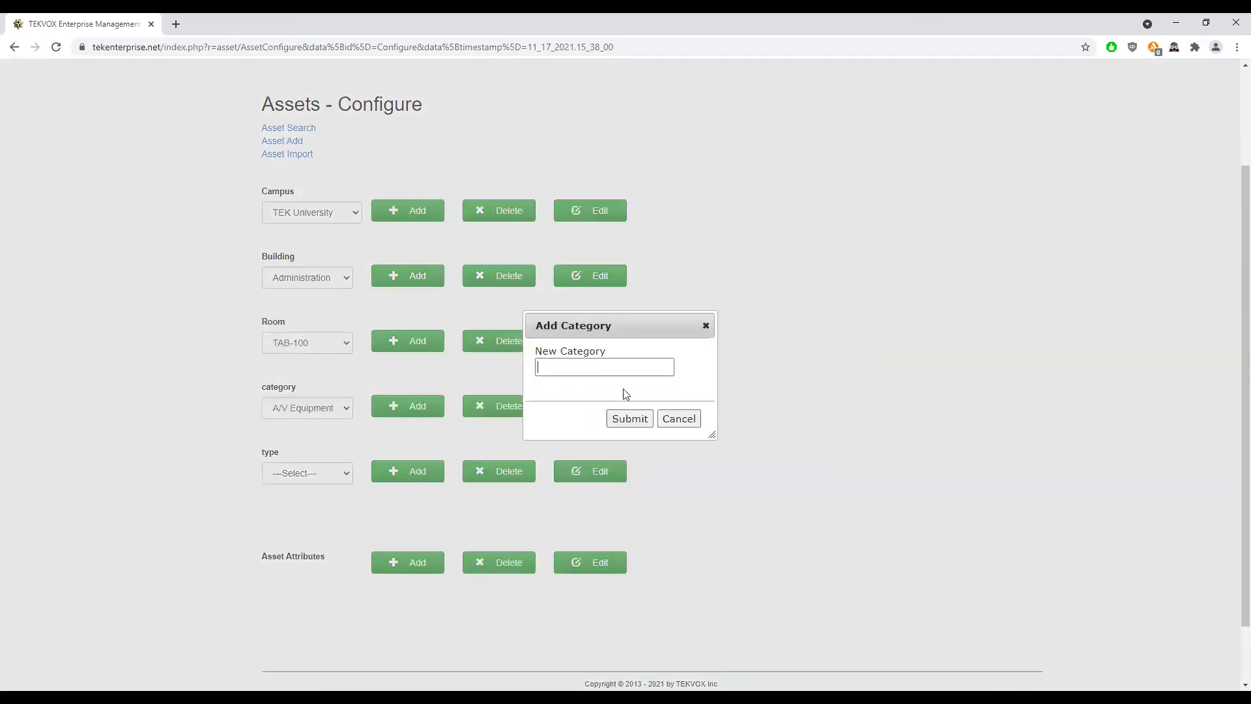
left_click(707, 325)
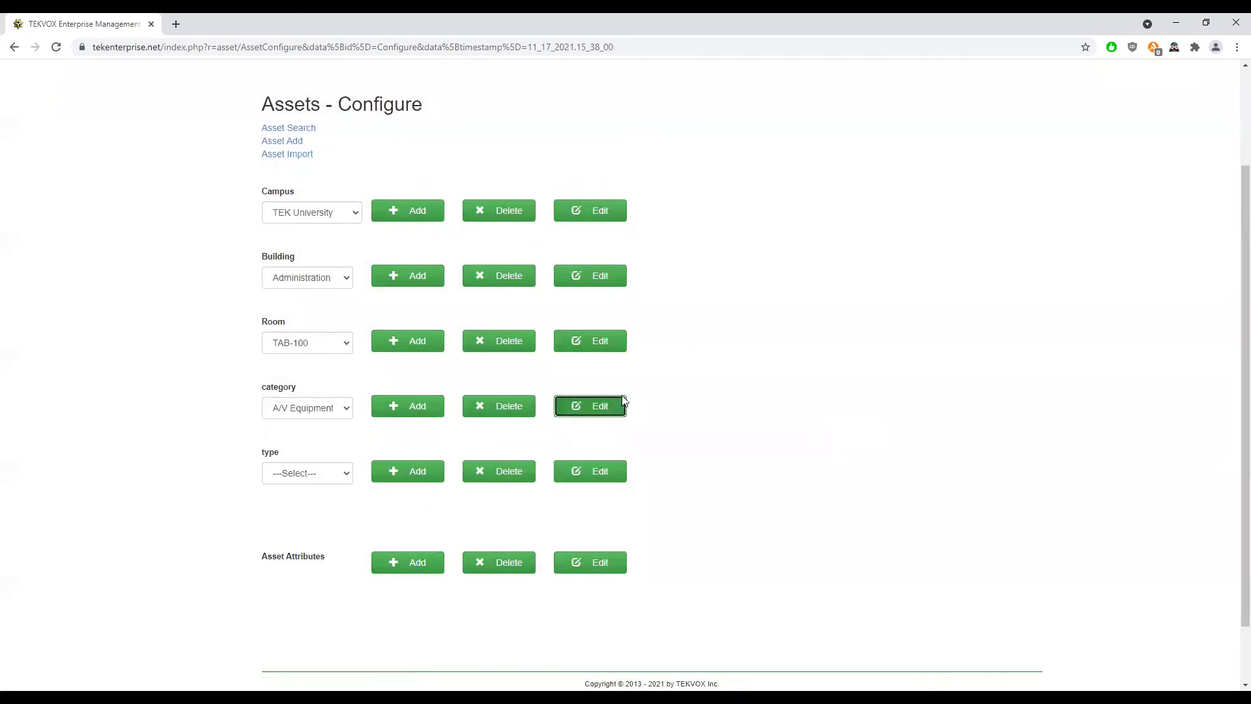
left_click(613, 406)
left_click(706, 326)
Try TekMonitor as the asset type, switch to Projector, and review the asset attributes shown for it.
scroll(208, 450, "down", 2)
left_click(293, 408)
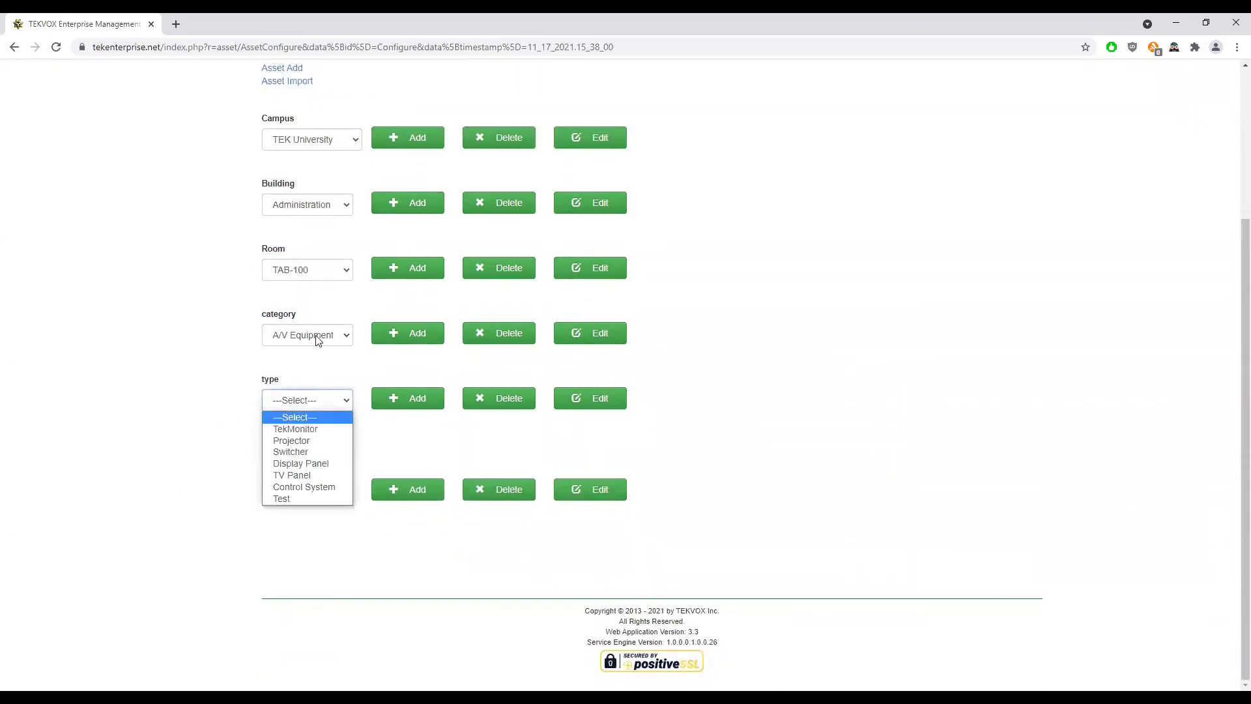
left_click(295, 430)
left_click(302, 407)
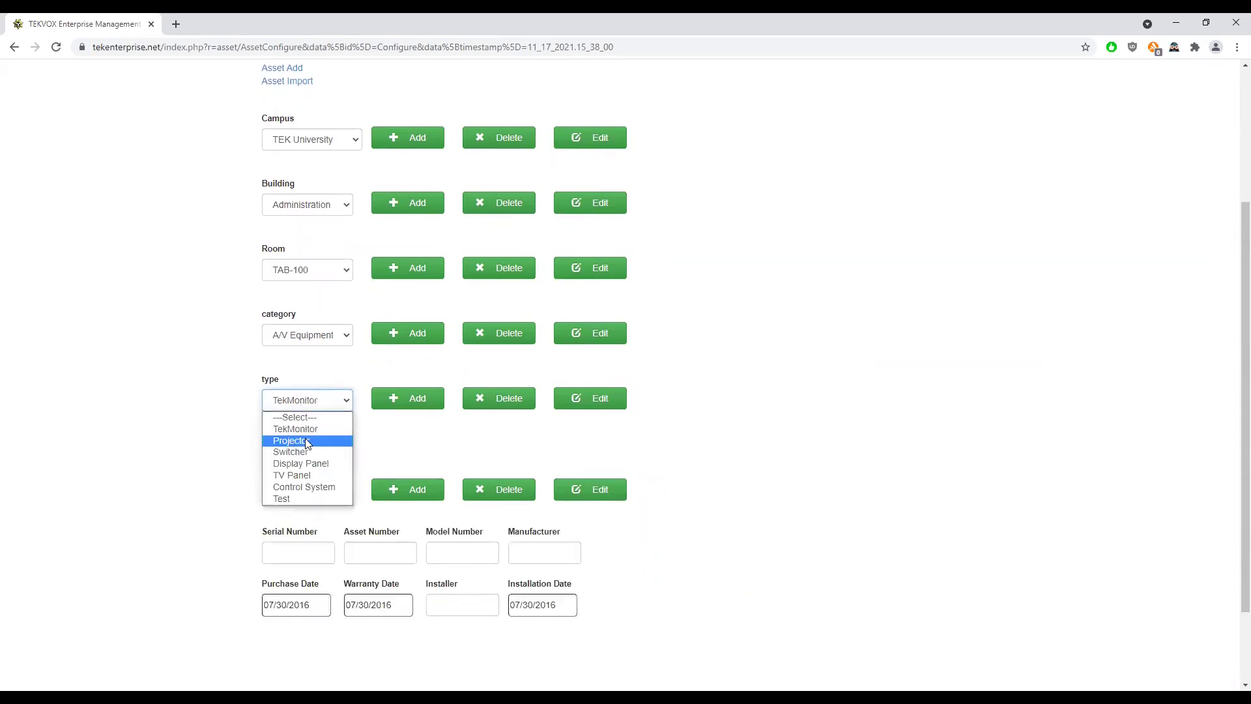
left_click(308, 442)
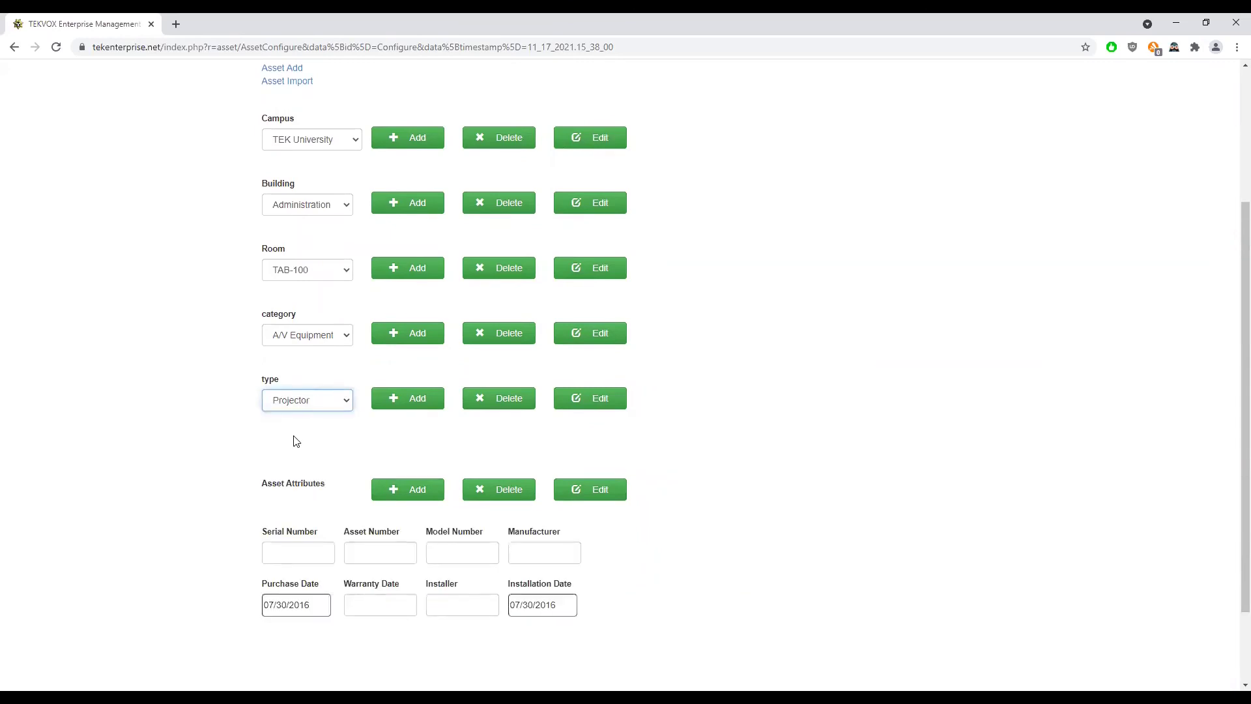
left_click_drag(326, 485, 262, 490)
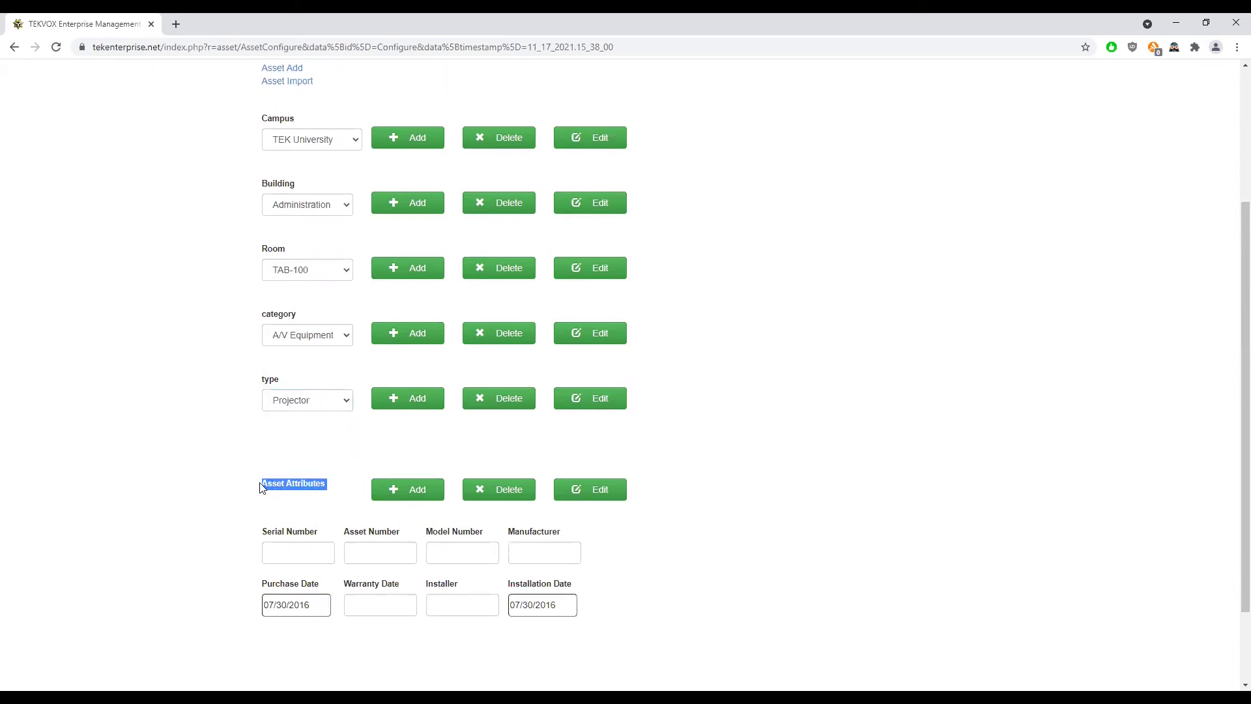
scroll(277, 472, "down", 2)
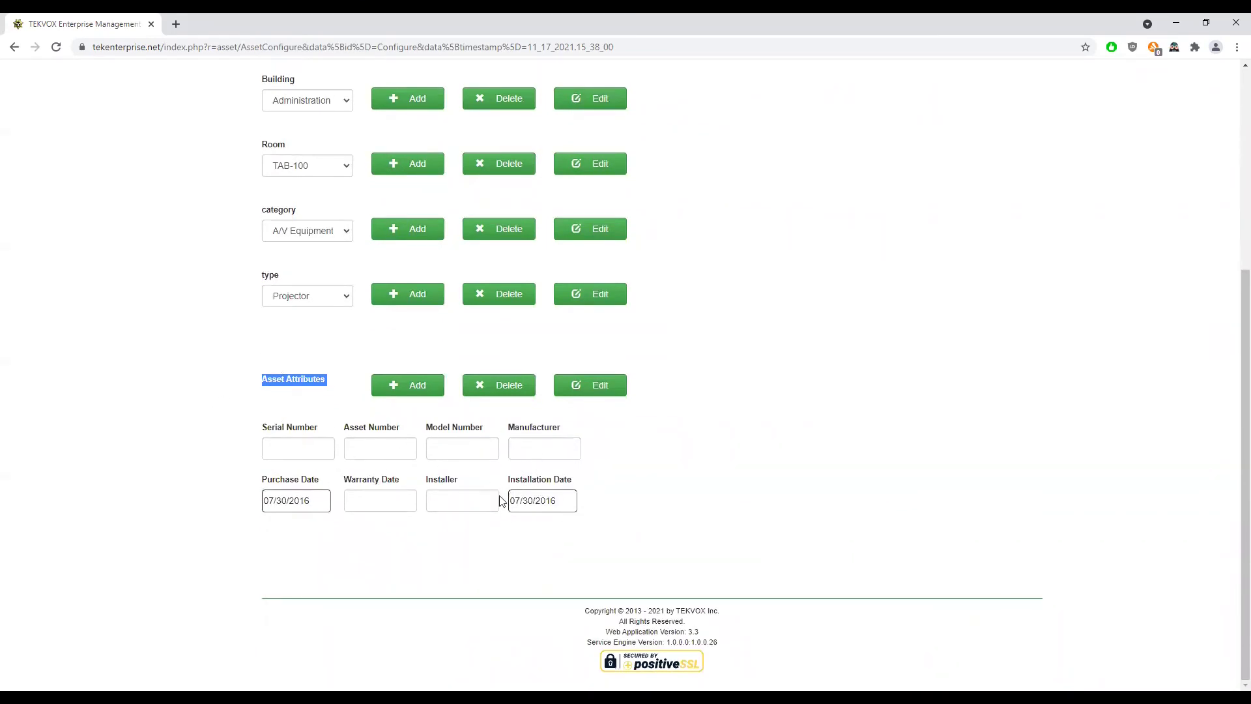
left_click(632, 465)
Open the dialog for adding an attribute to the Projector type and preview the Date attribute format.
left_click(388, 390)
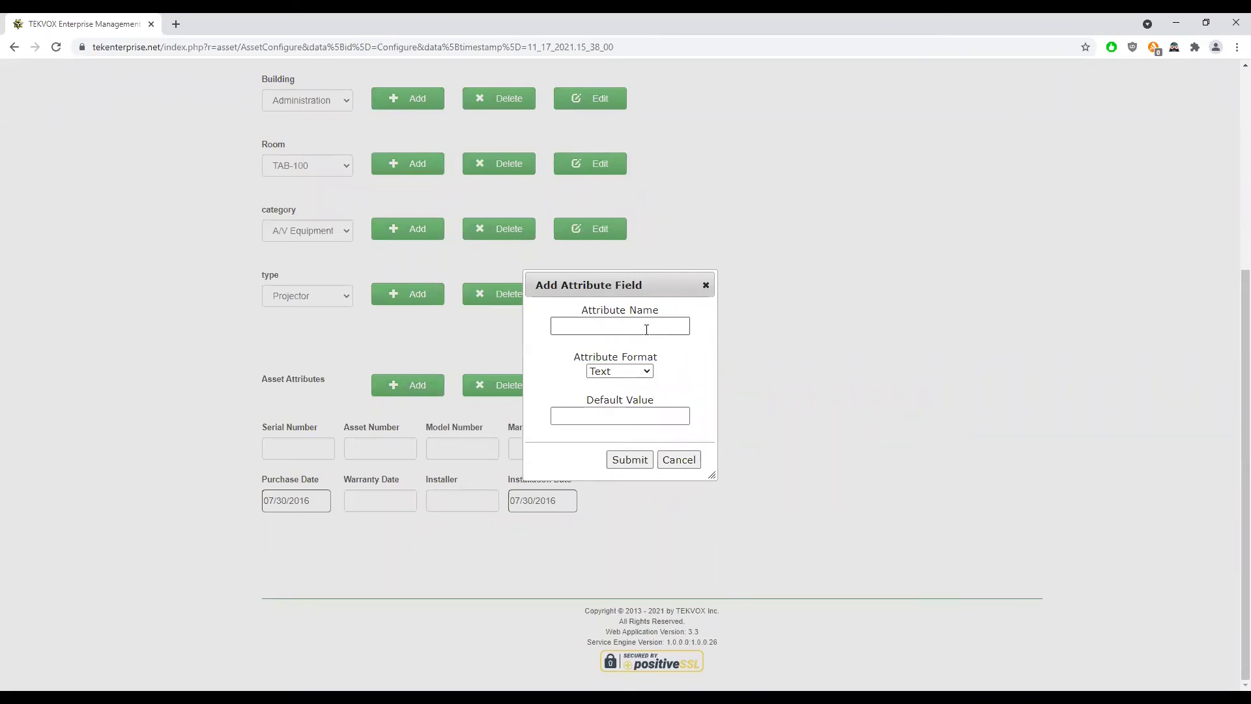
left_click(648, 373)
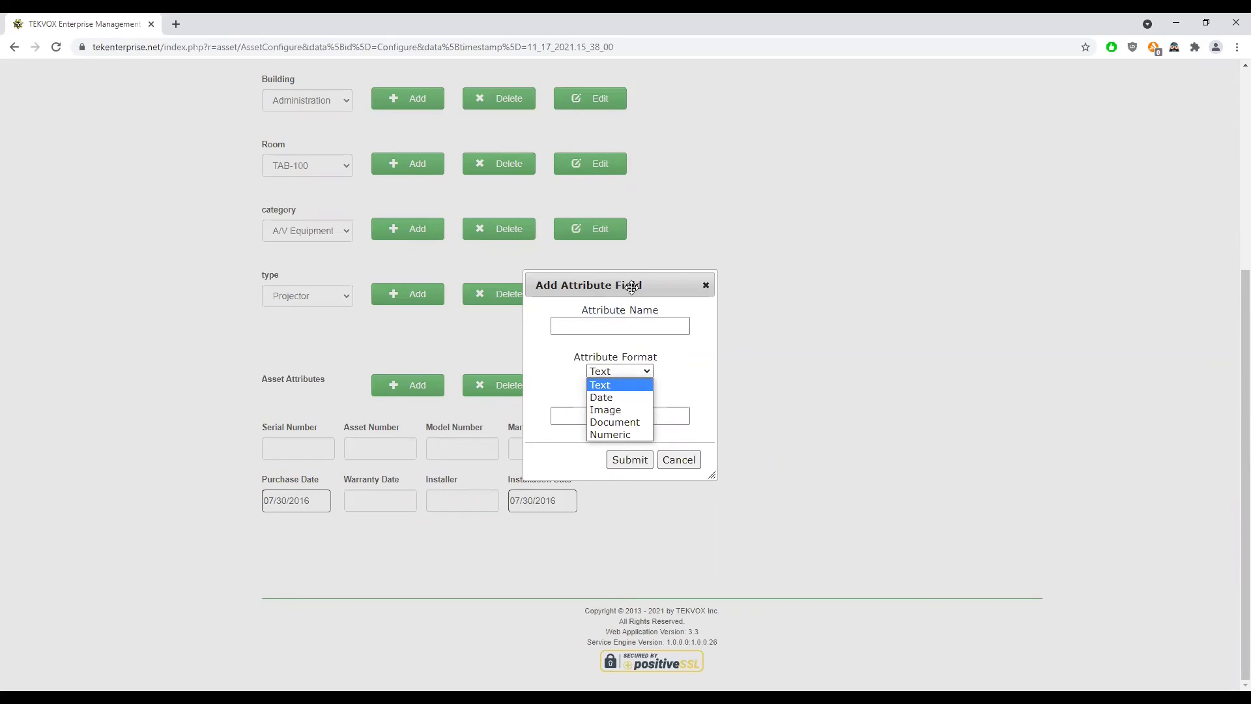
left_click_drag(631, 287, 802, 280)
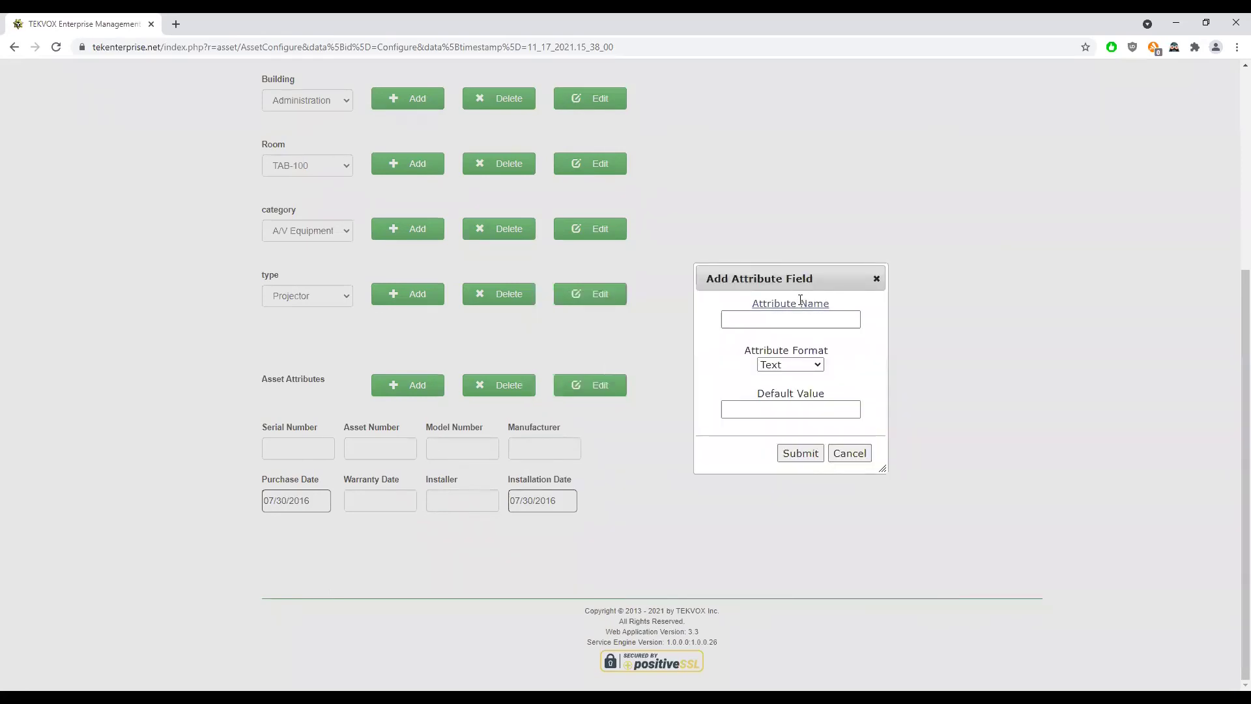
left_click(813, 367)
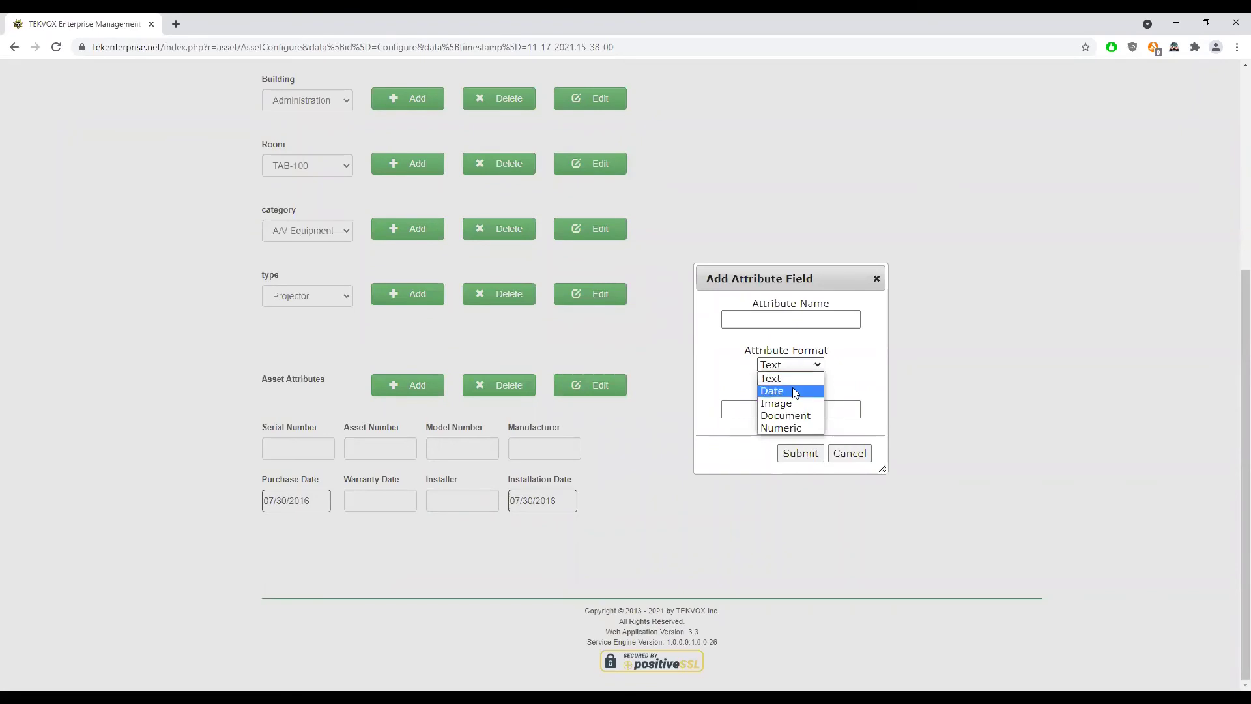
left_click(794, 390)
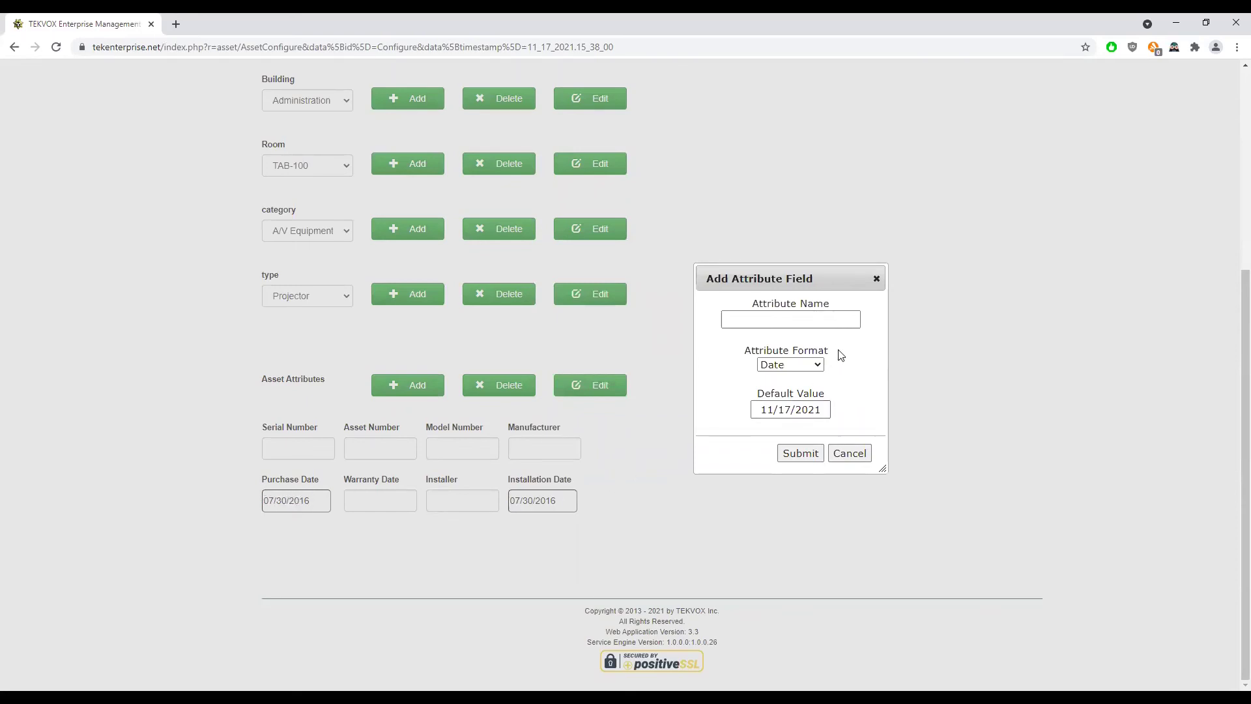
Preview the Image, Document and Numeric attribute formats, and cancel without adding an attribute.
left_click(813, 366)
left_click(792, 403)
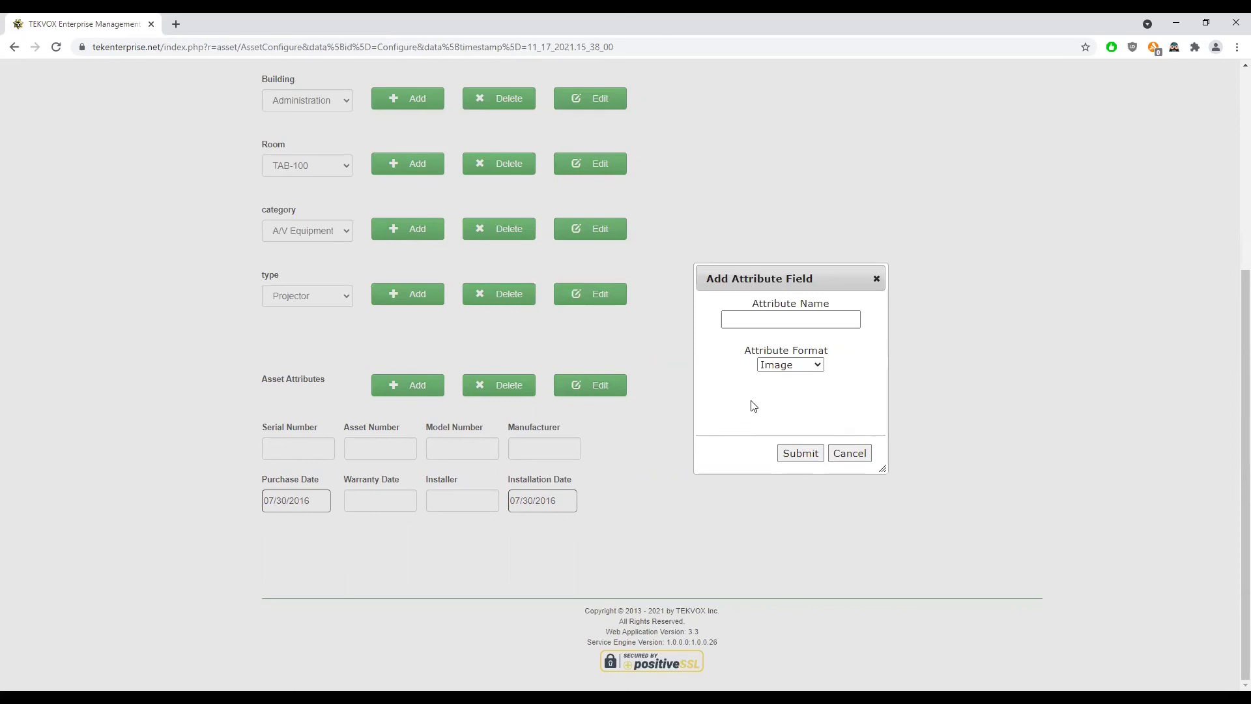
left_click(803, 367)
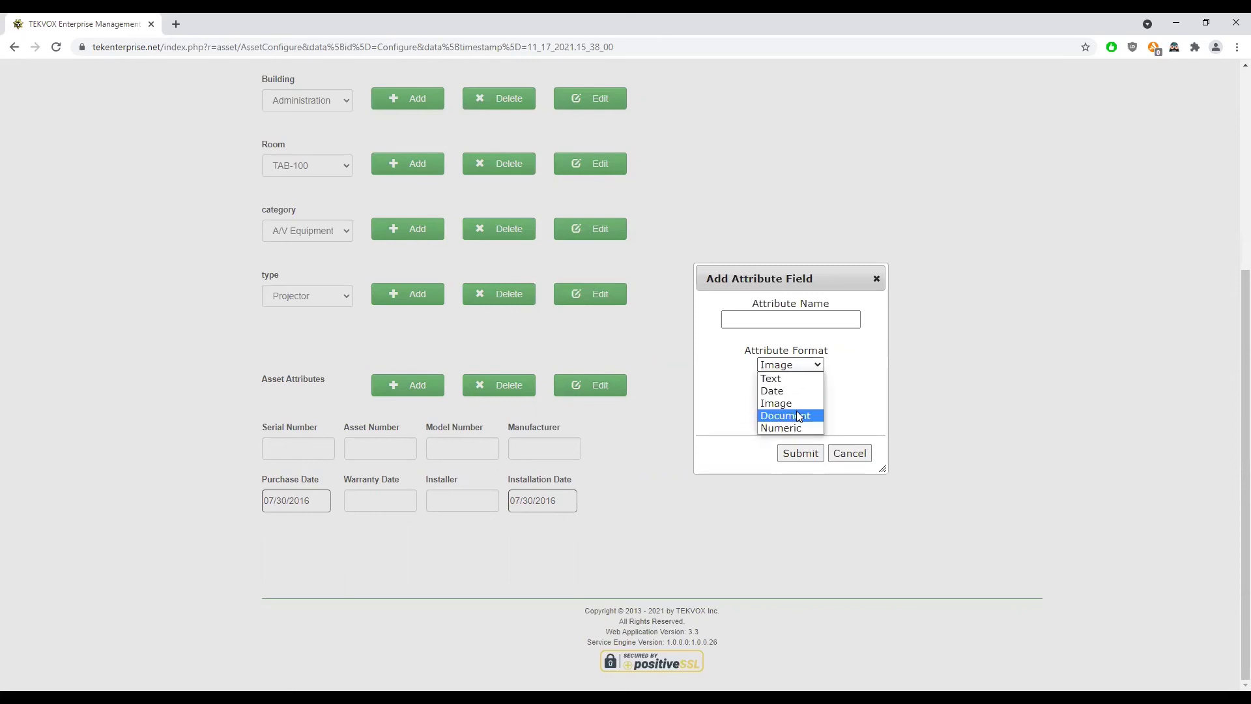
left_click(799, 416)
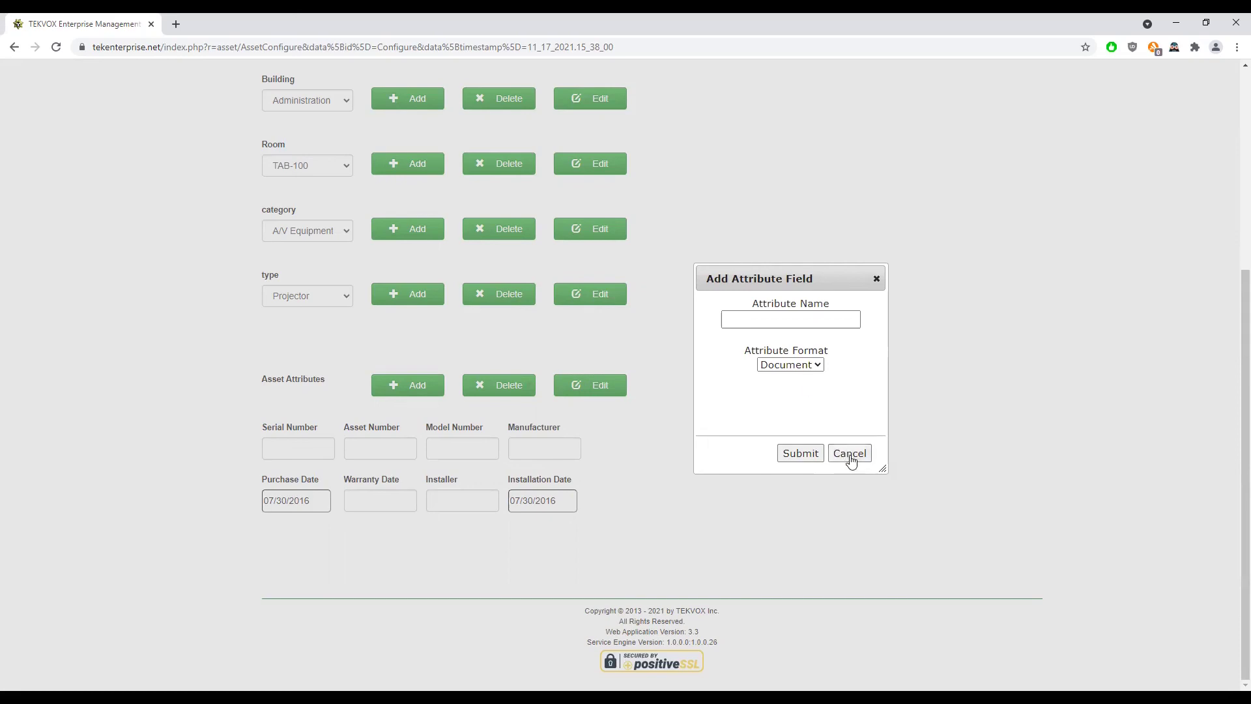
left_click(831, 318)
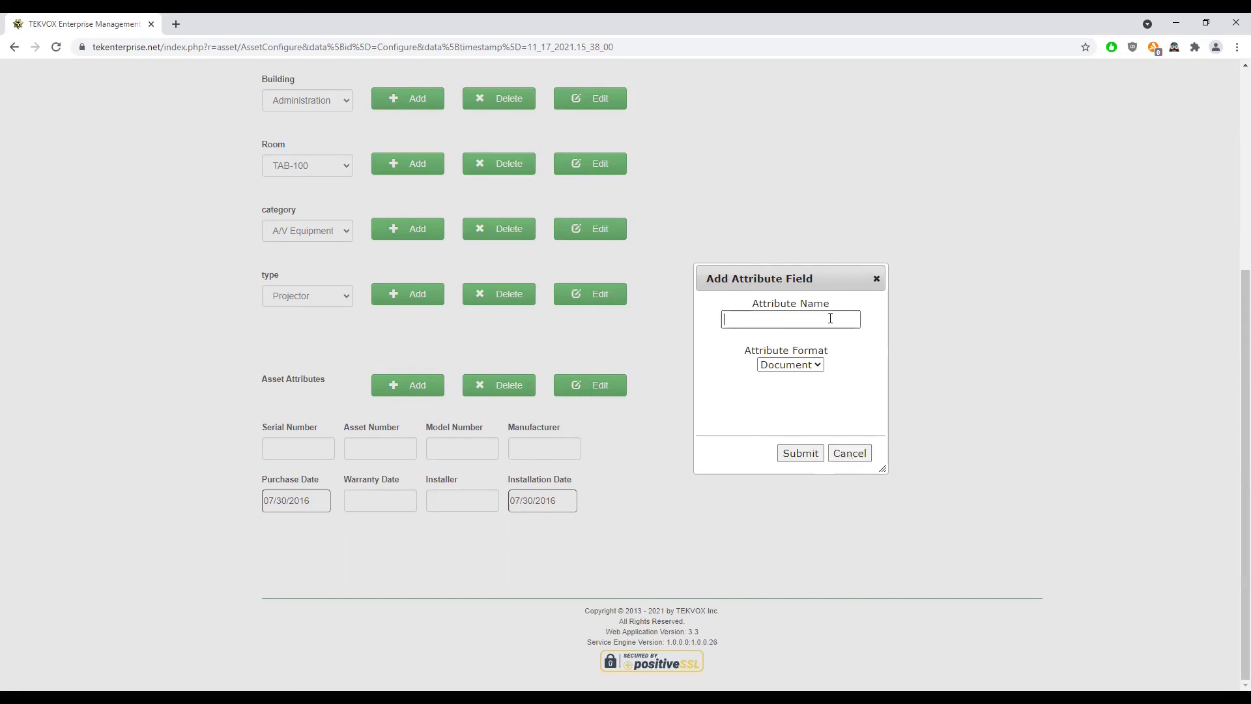
left_click(814, 365)
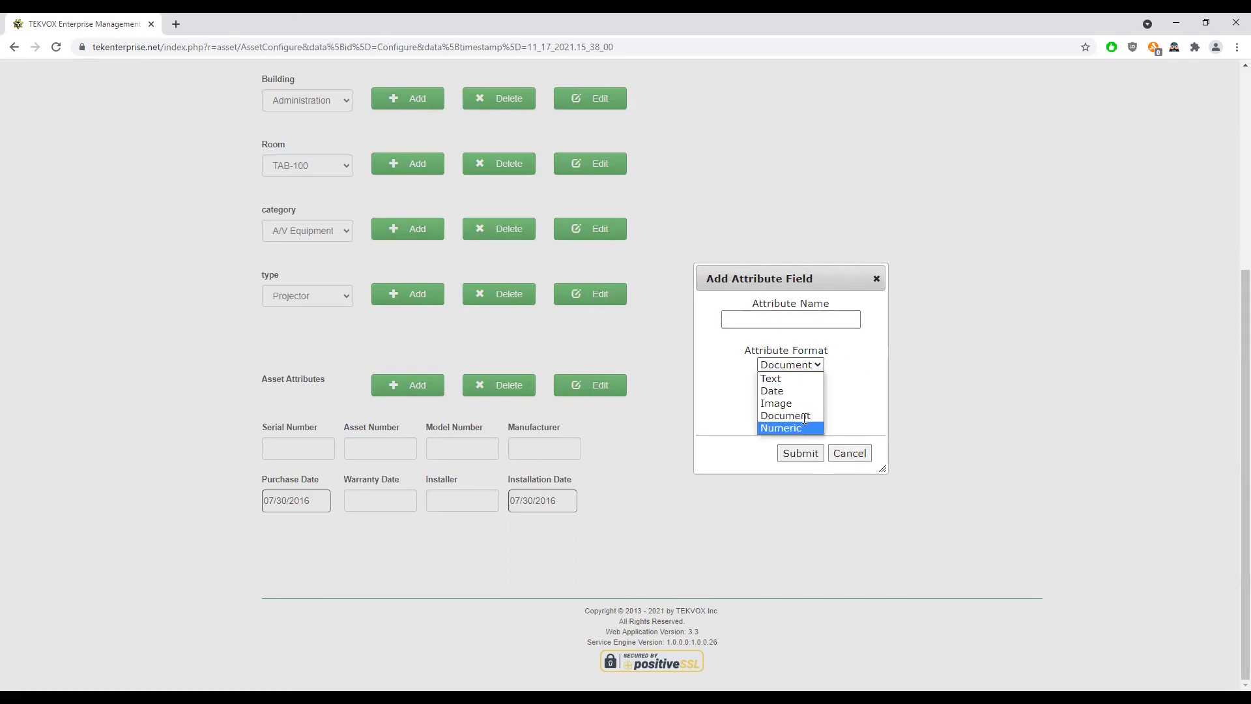
left_click(803, 430)
left_click(750, 407)
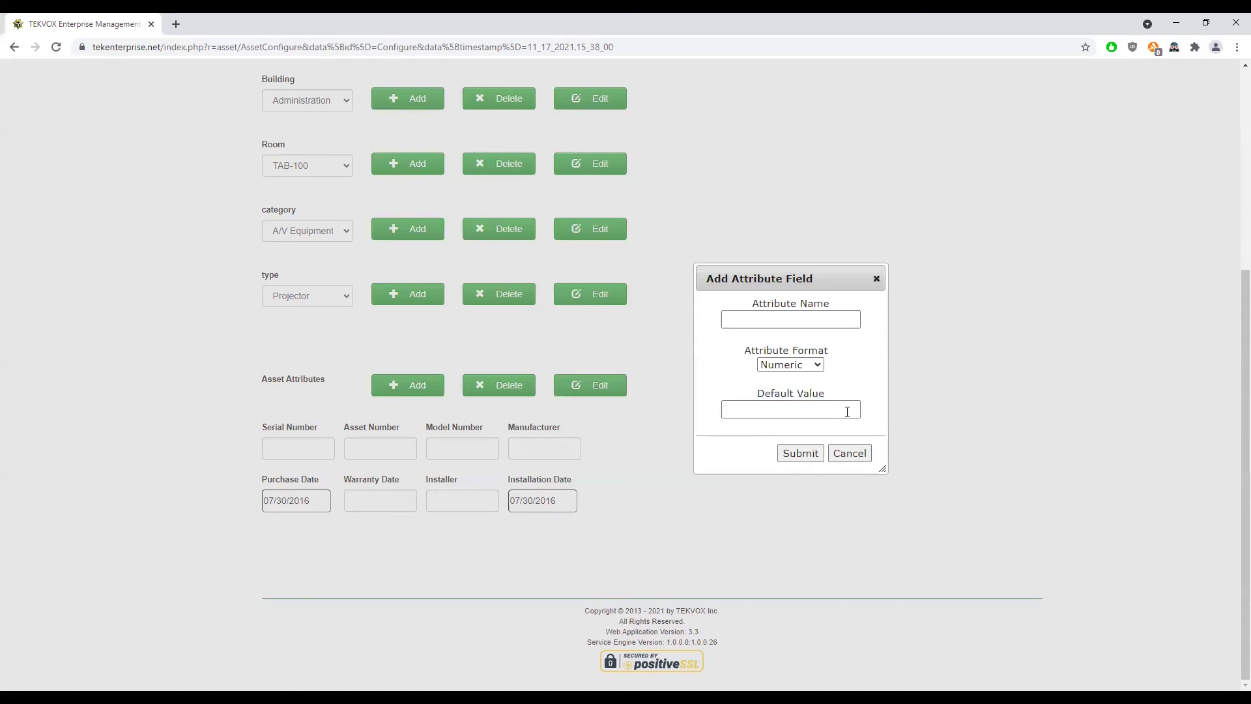
left_click(860, 458)
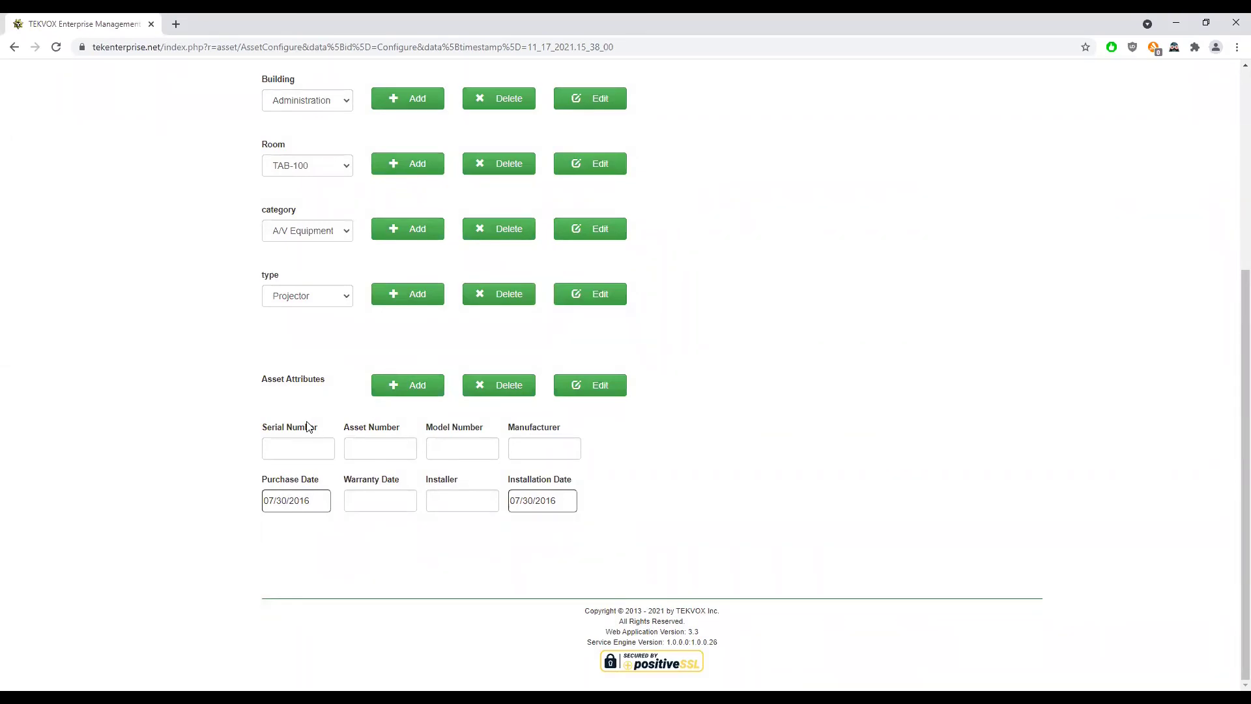
Inspect the Modify Attribute dialog with Serial Number chosen, close it unchanged, and review the available asset types.
left_click(610, 386)
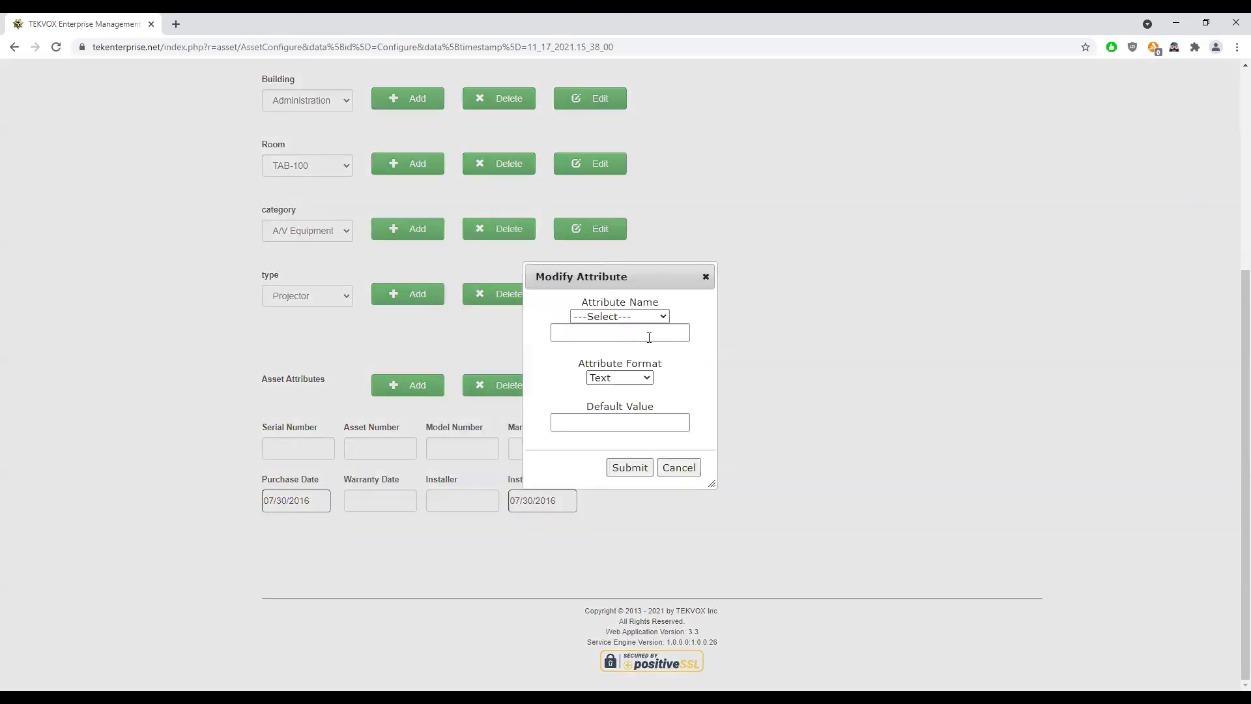
left_click(660, 316)
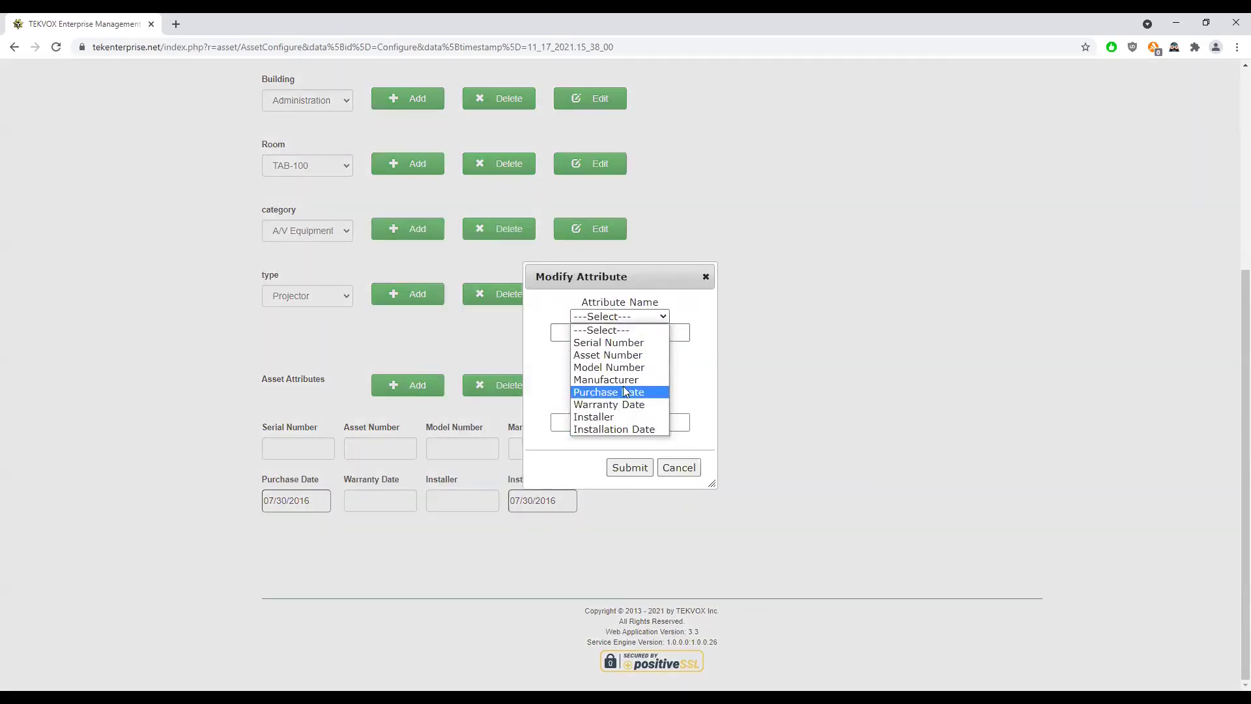
left_click(637, 343)
left_click(706, 276)
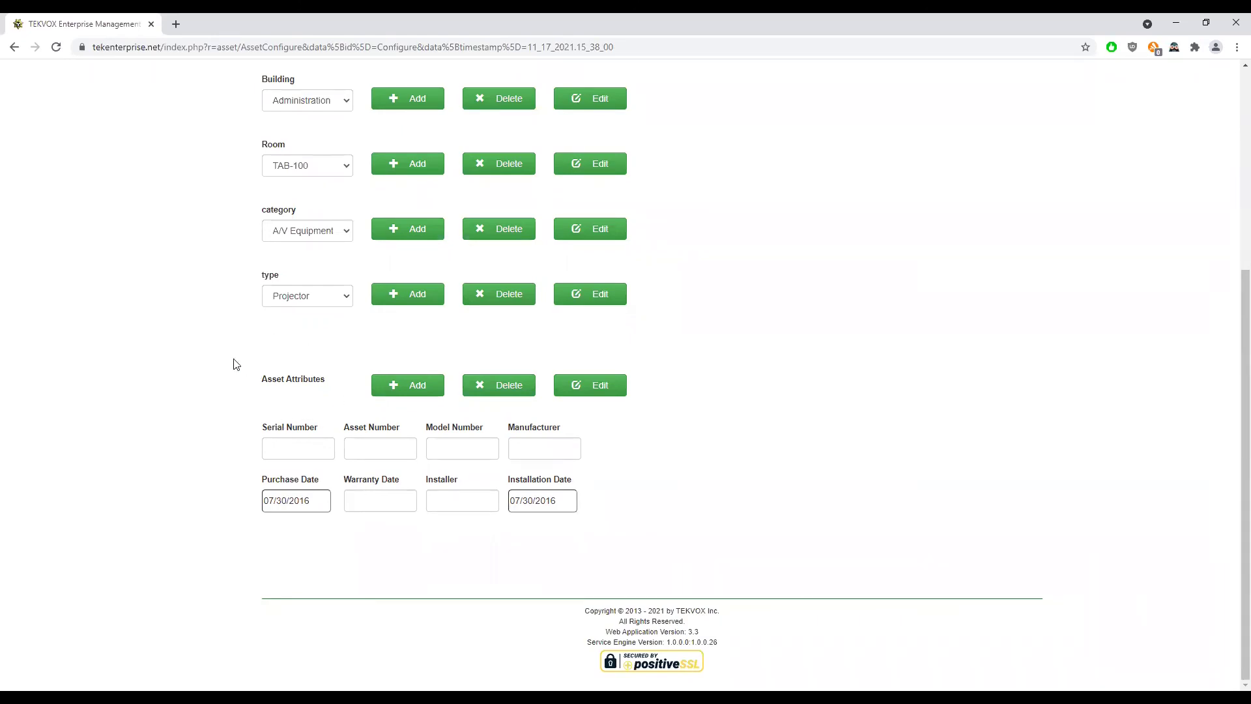
left_click(301, 297)
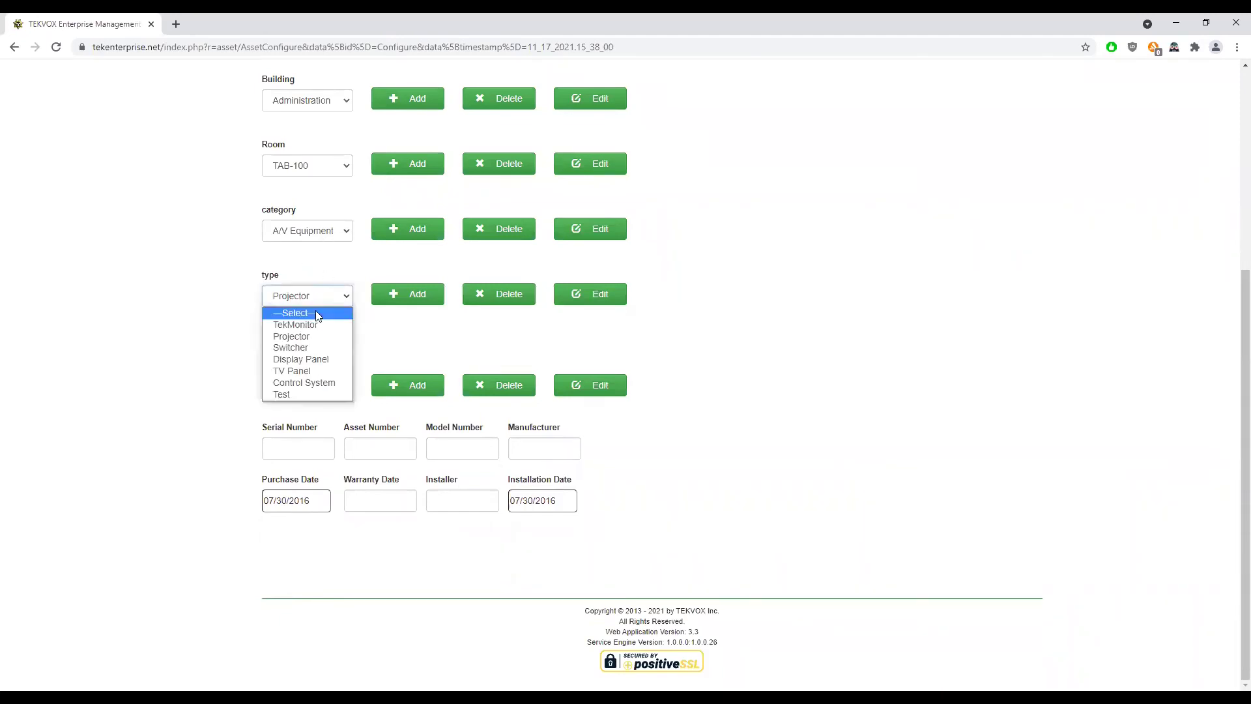
left_click(174, 398)
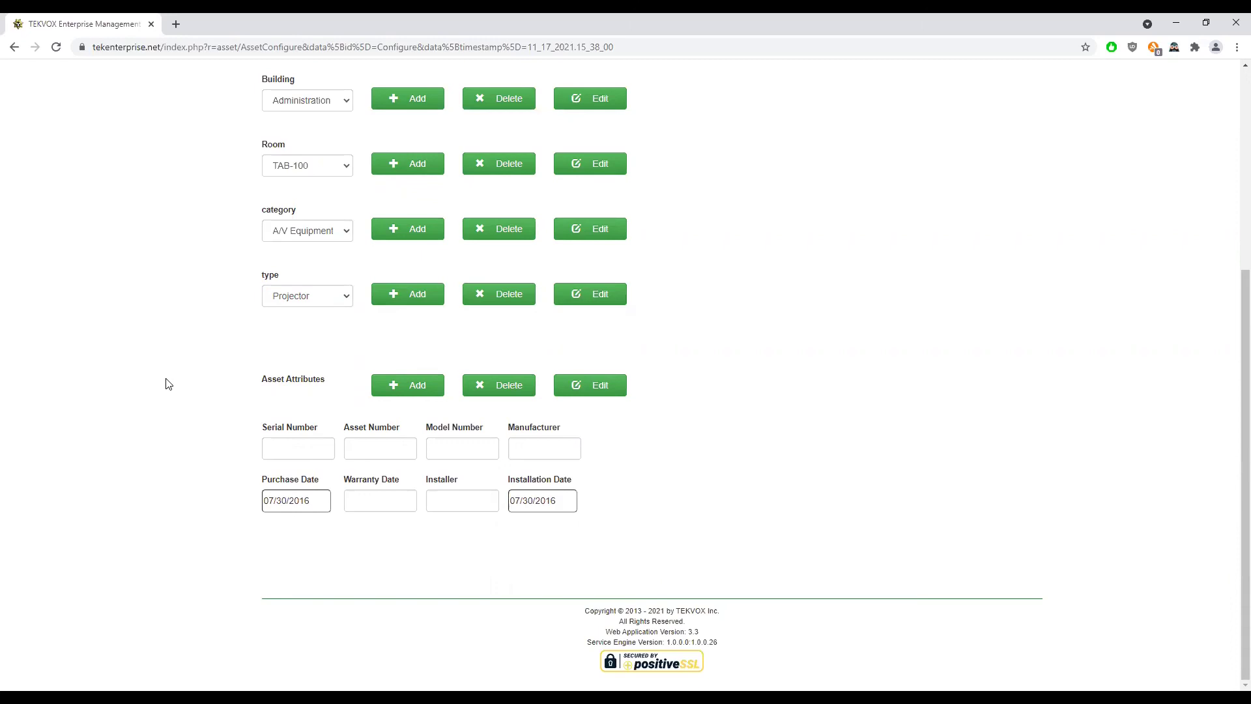